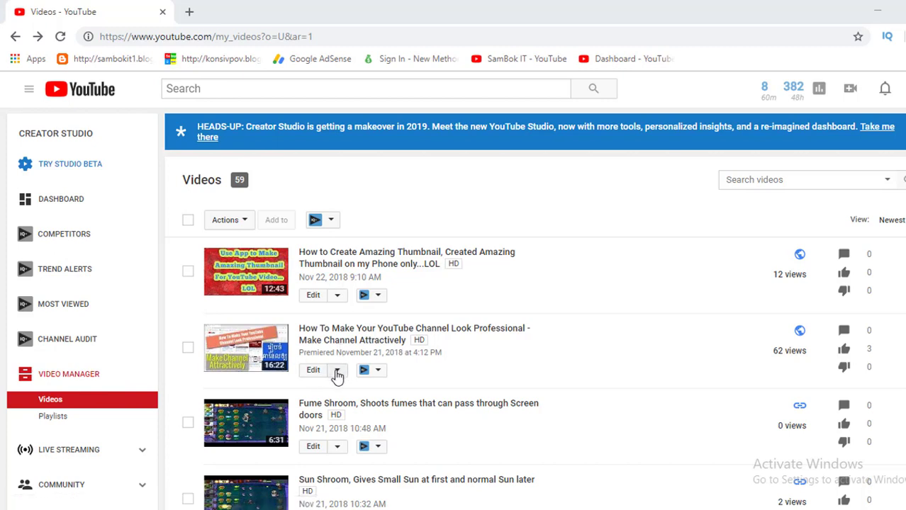
Step: Open the promotion signup for the video "How To Make Your YouTube Channel Look Professional - Make Channel Attractively"
left_click(337, 375)
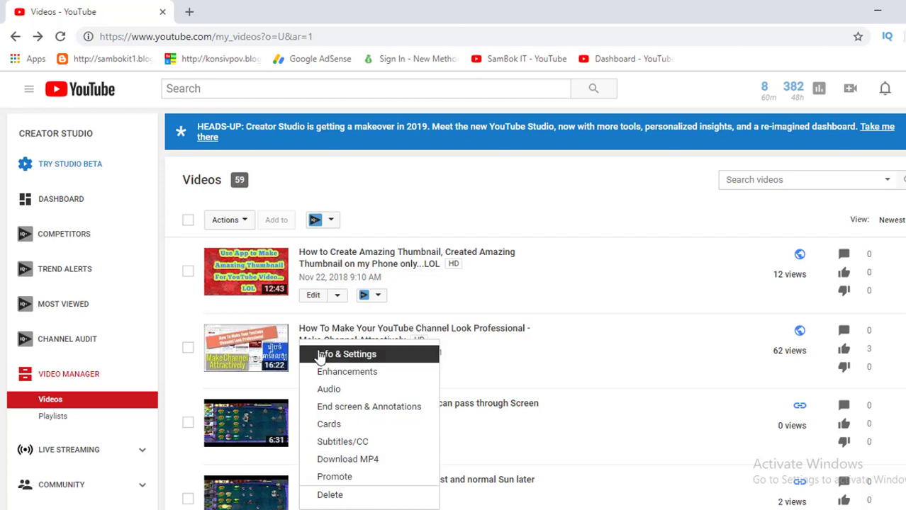
left_click(566, 306)
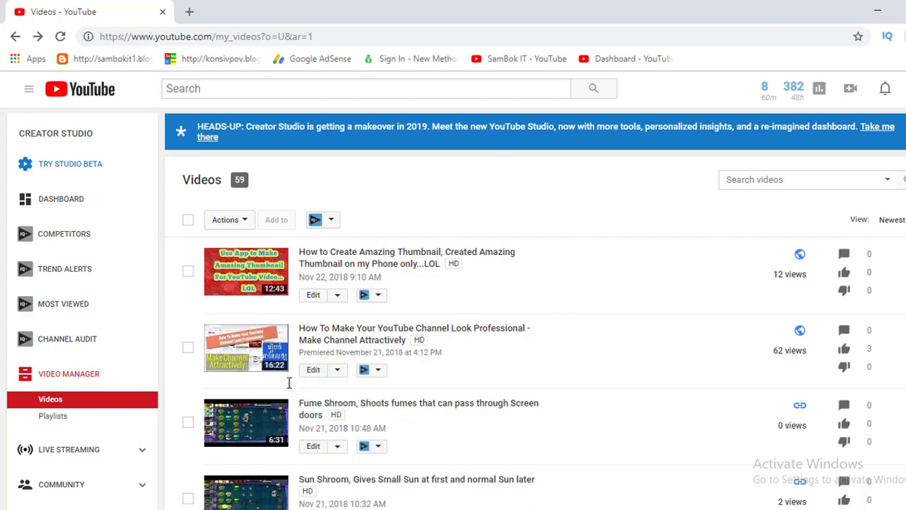
left_click(337, 370)
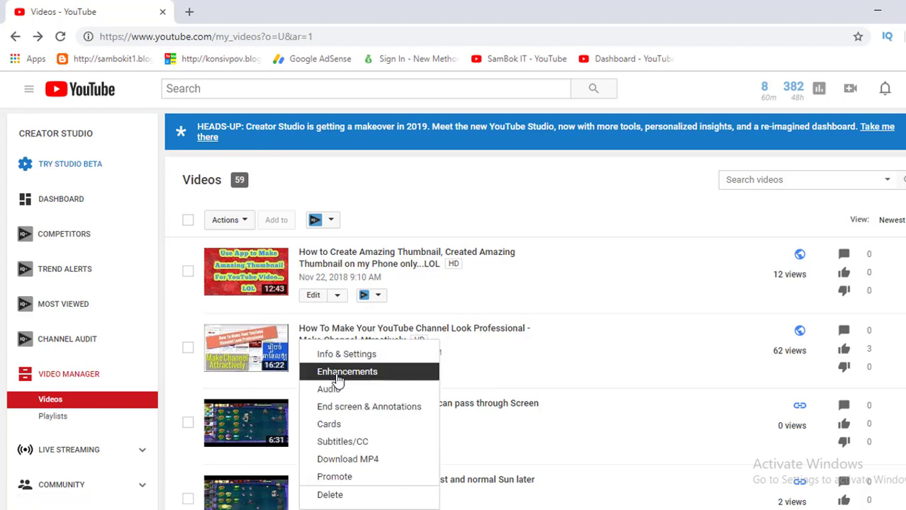
left_click(337, 482)
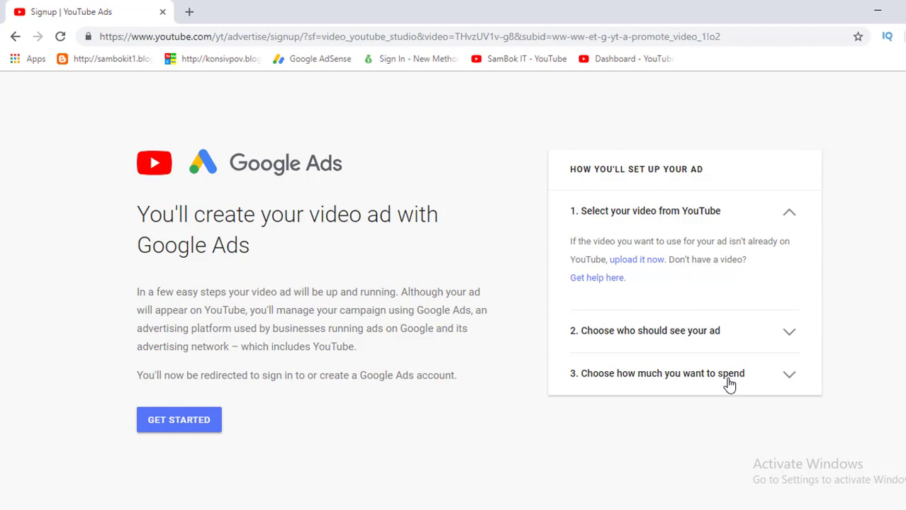
Step: Expand the audience and spending explanations in the ad setup overview, and get started with the Google Ads campaign
left_click(792, 336)
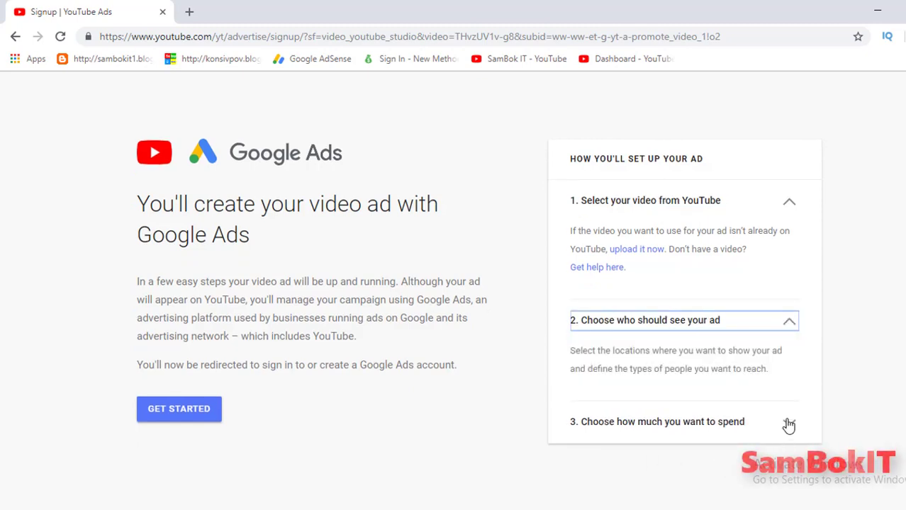
left_click(789, 423)
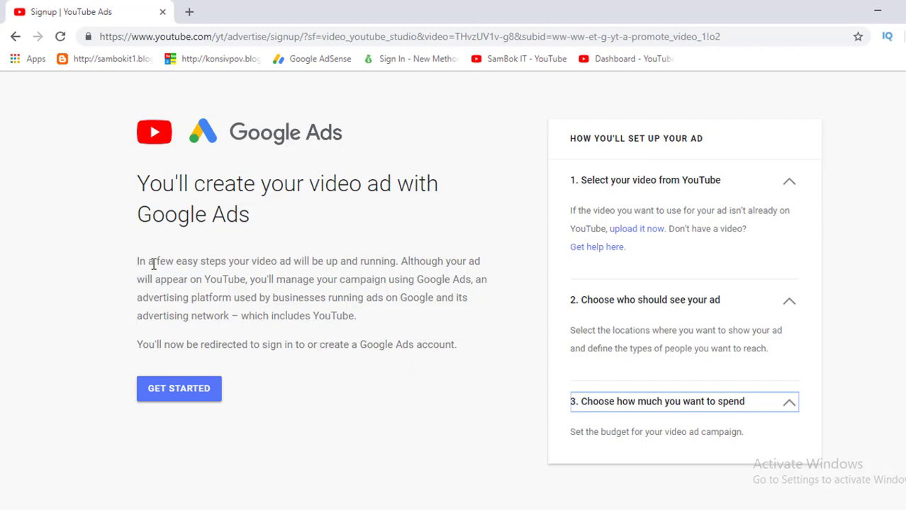
left_click(167, 397)
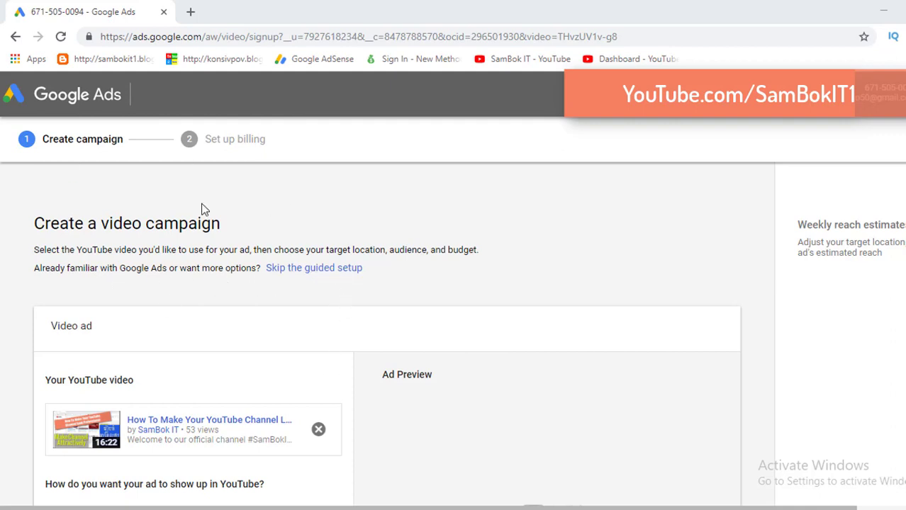
Step: Set the video ad to be automatically played before other YouTube videos
scroll(230, 247, "down", 2)
scroll(260, 233, "up", 1)
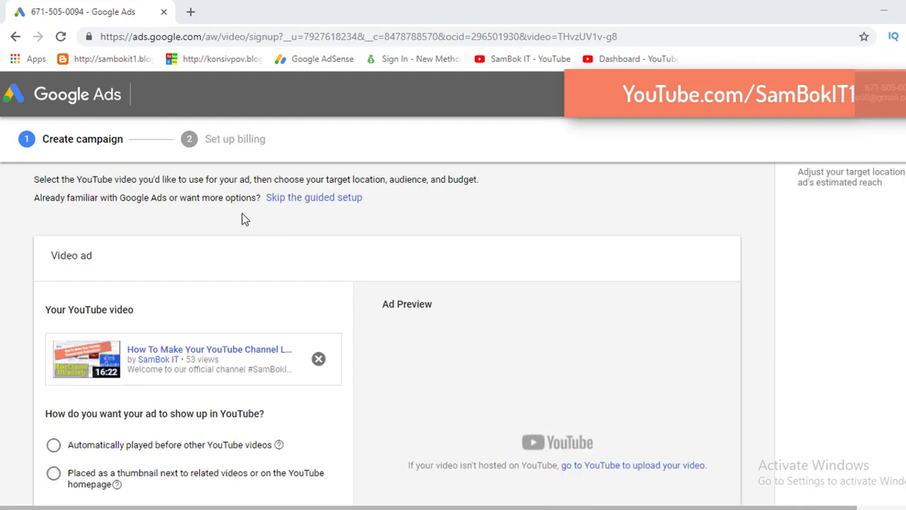
scroll(225, 275, "down", 2)
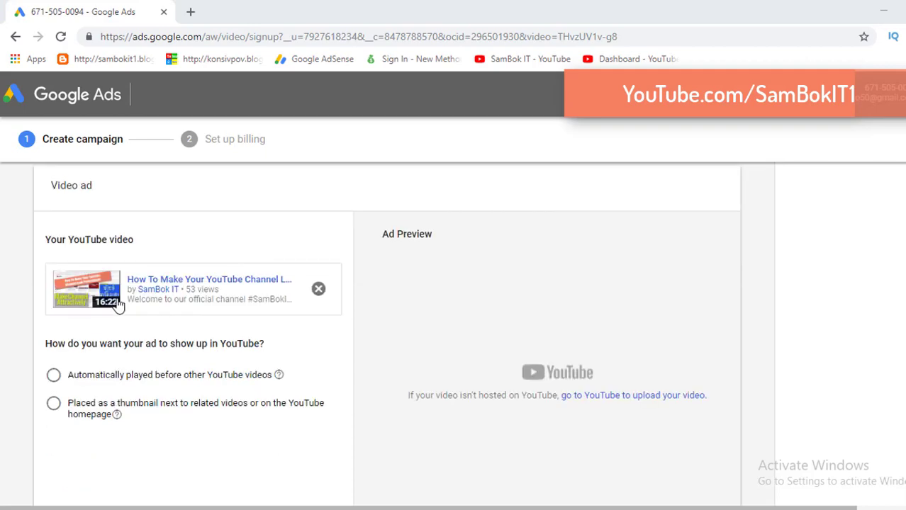
scroll(89, 235, "up", 1)
scroll(43, 284, "up", 1)
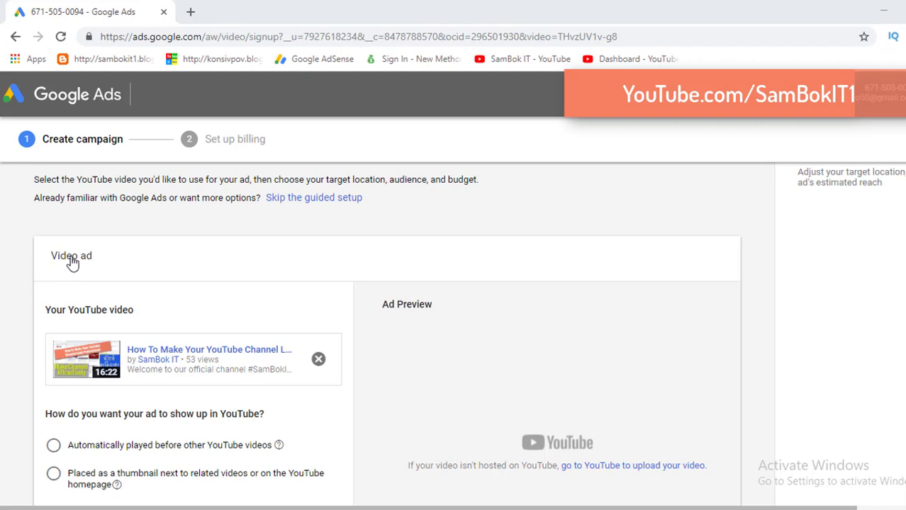
scroll(102, 292, "down", 2)
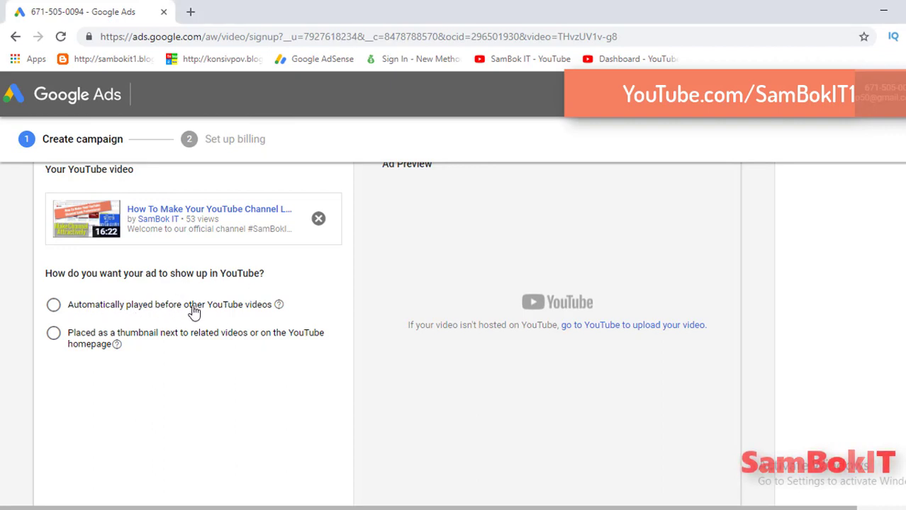
left_click(53, 305)
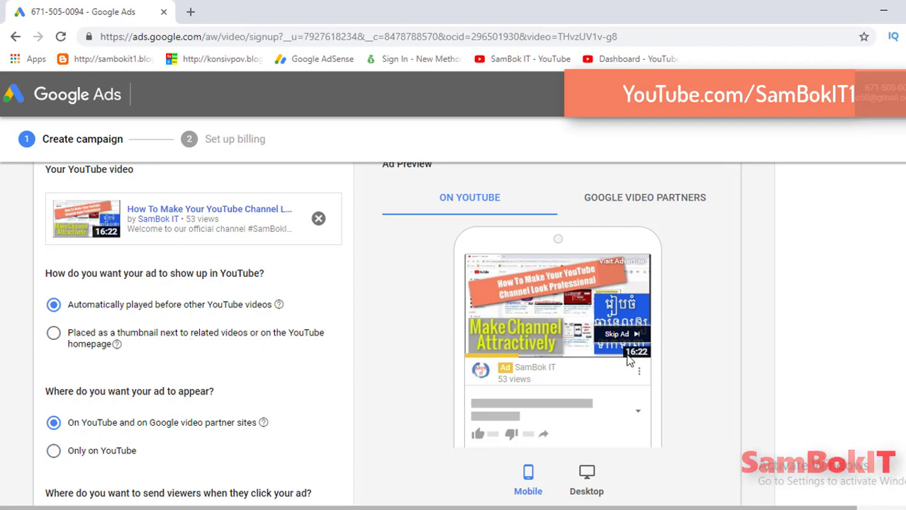
Step: Examine the mobile ad preview, the options for where the ad appears and the destination URL setting
scroll(653, 362, "down", 1)
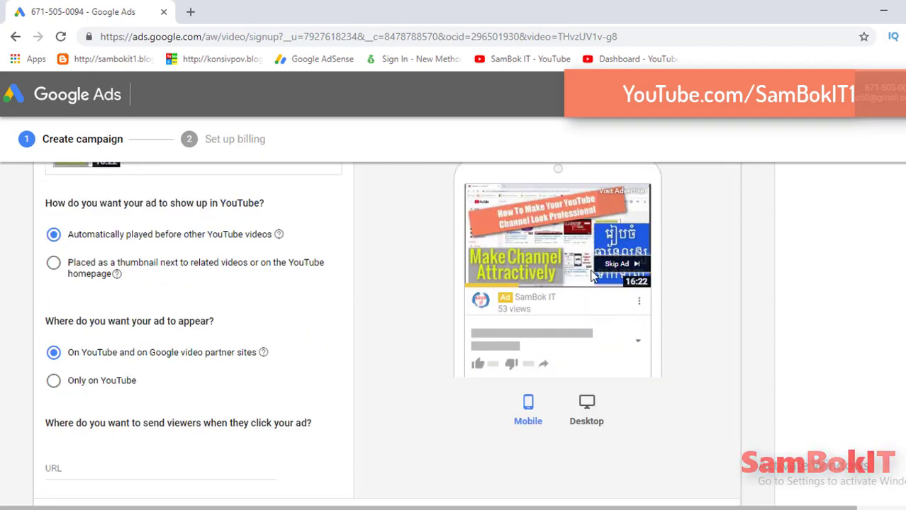
scroll(640, 305, "up", 1)
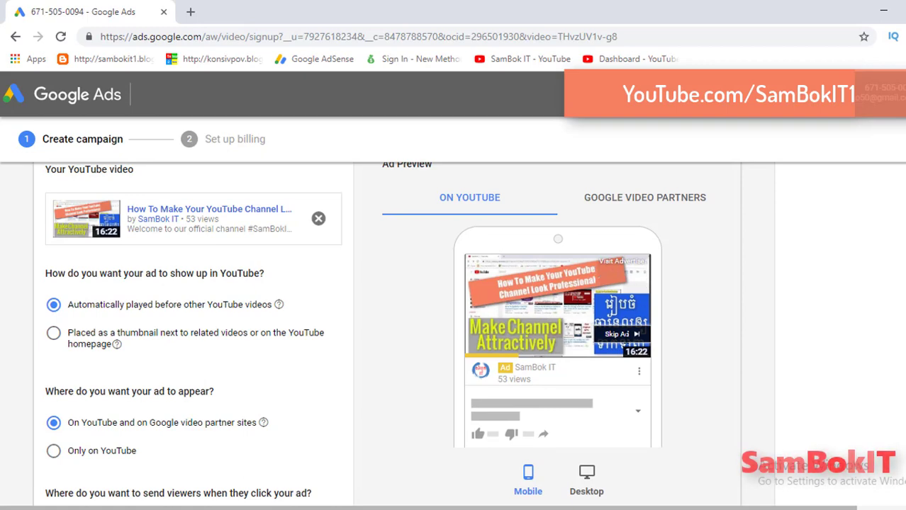
scroll(205, 431, "down", 1)
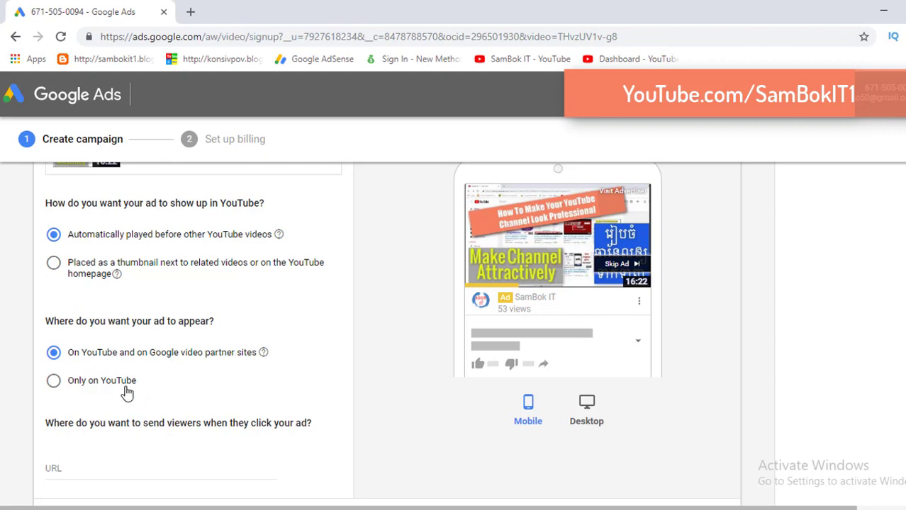
scroll(126, 392, "down", 1)
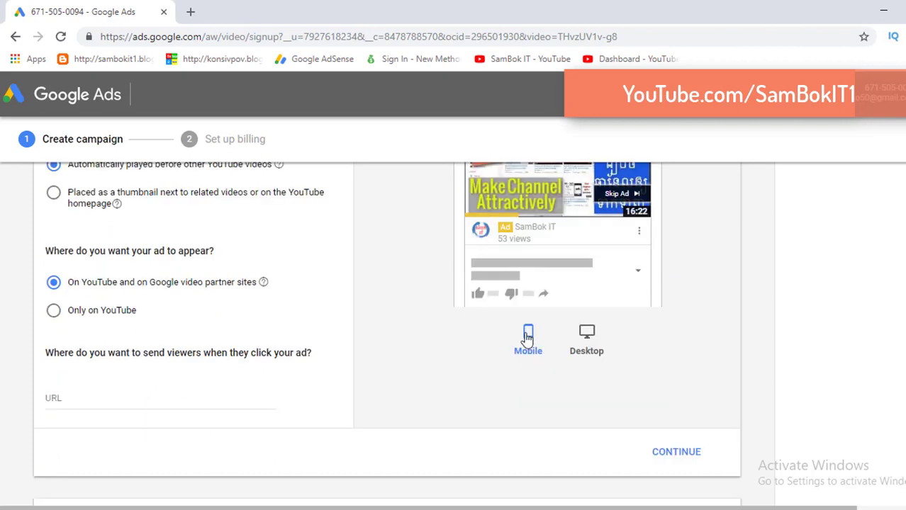
scroll(248, 382, "up", 1)
scroll(248, 378, "down", 2)
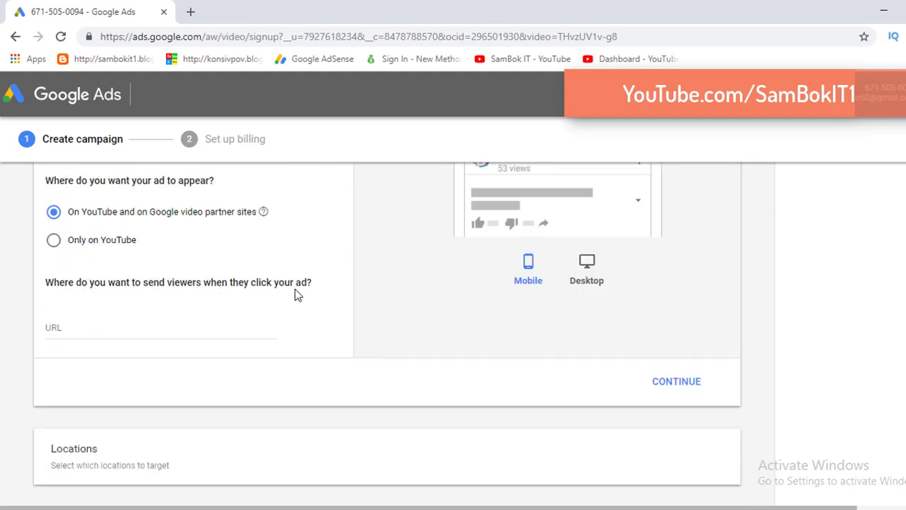
scroll(515, 312, "up", 4)
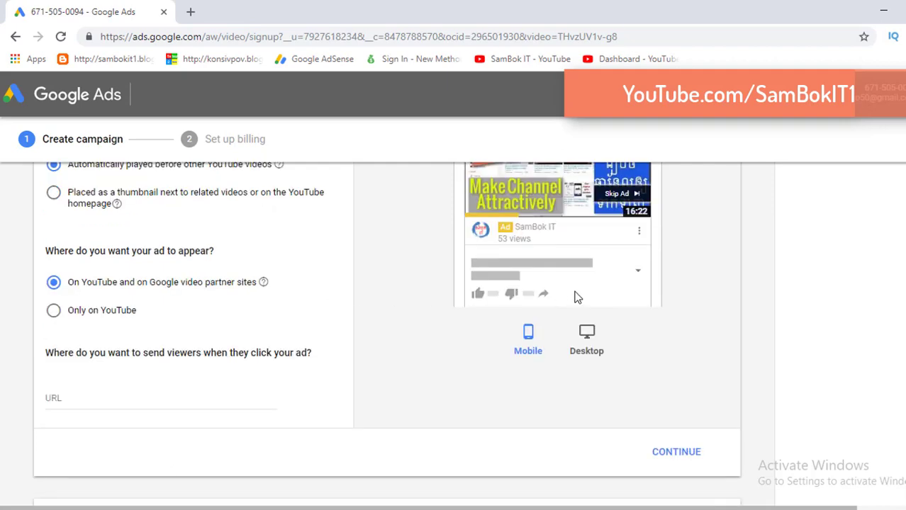
scroll(246, 404, "down", 4)
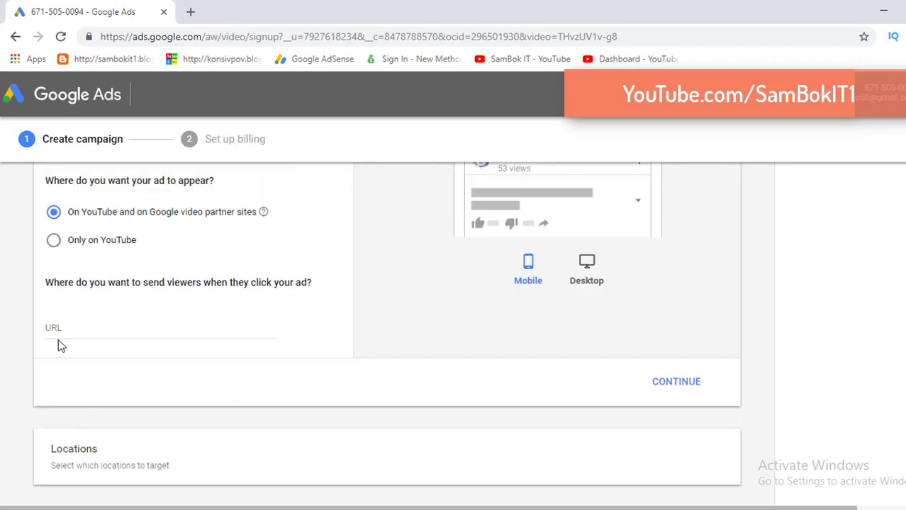
Step: Copy the web address of the promoted video from its YouTube watch page
left_click(61, 329)
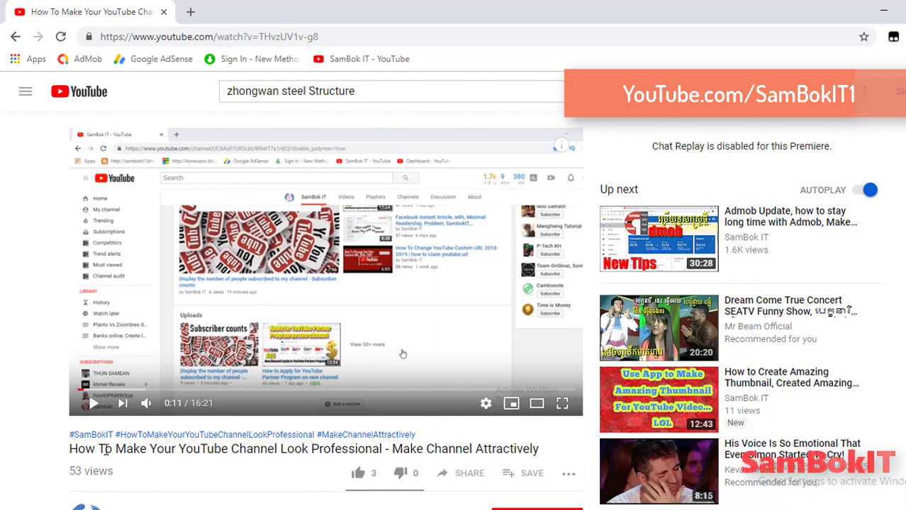
scroll(114, 457, "down", 1)
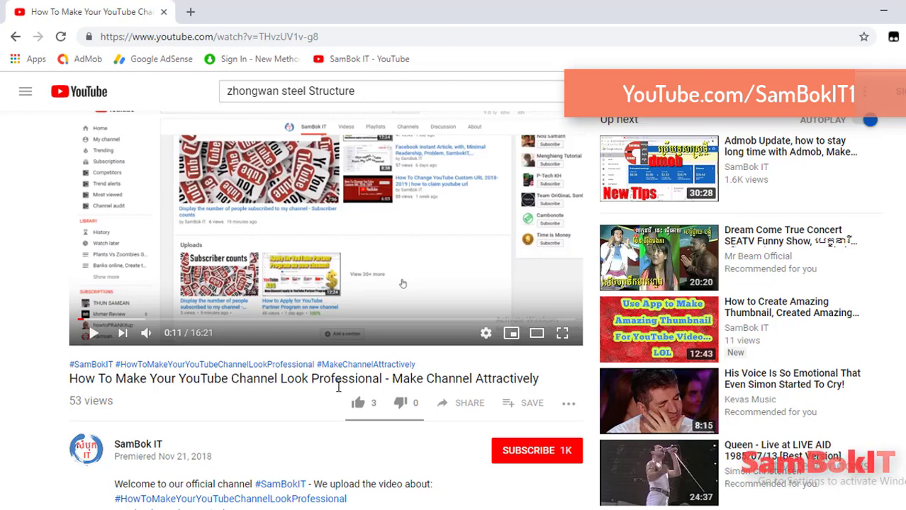
scroll(287, 107, "up", 1)
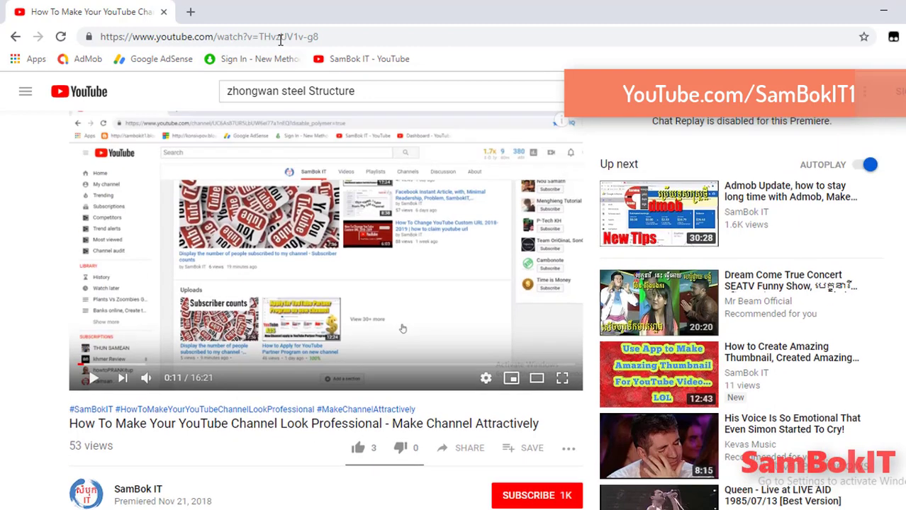
left_click(282, 44)
right_click(281, 44)
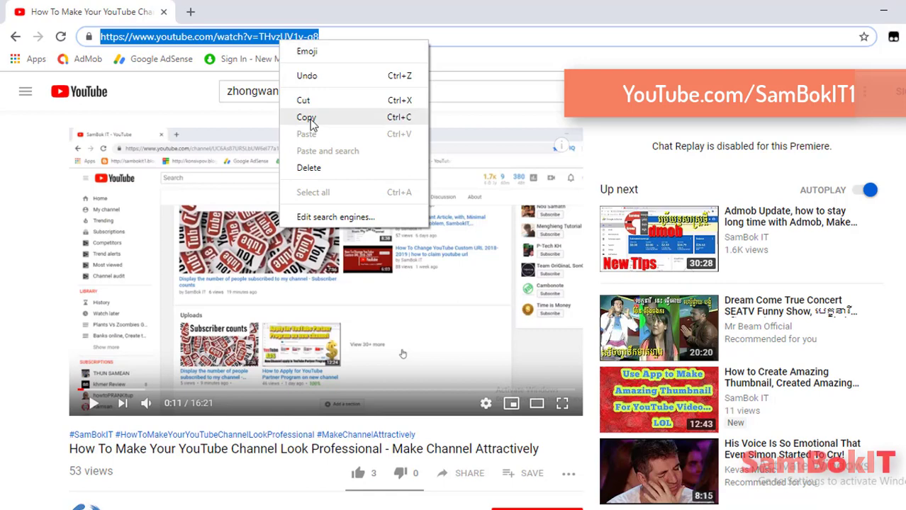
left_click(308, 117)
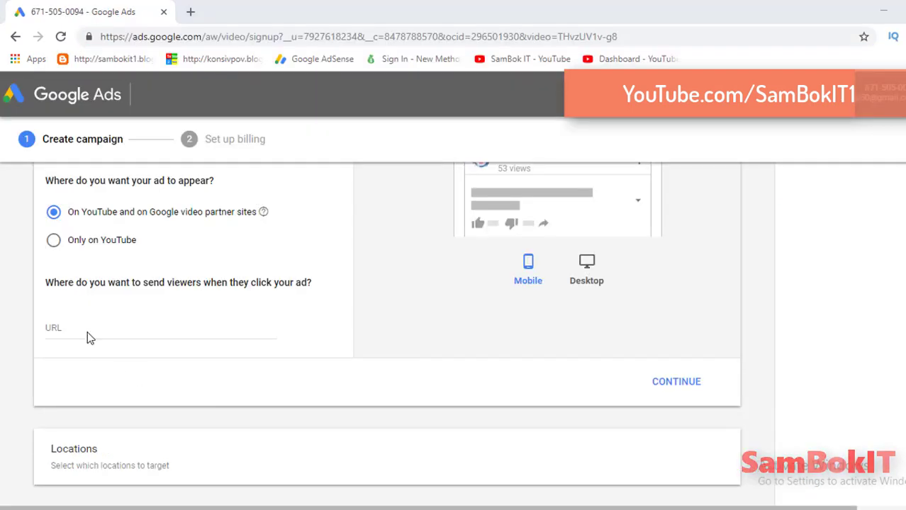
left_click(78, 333)
right_click(51, 330)
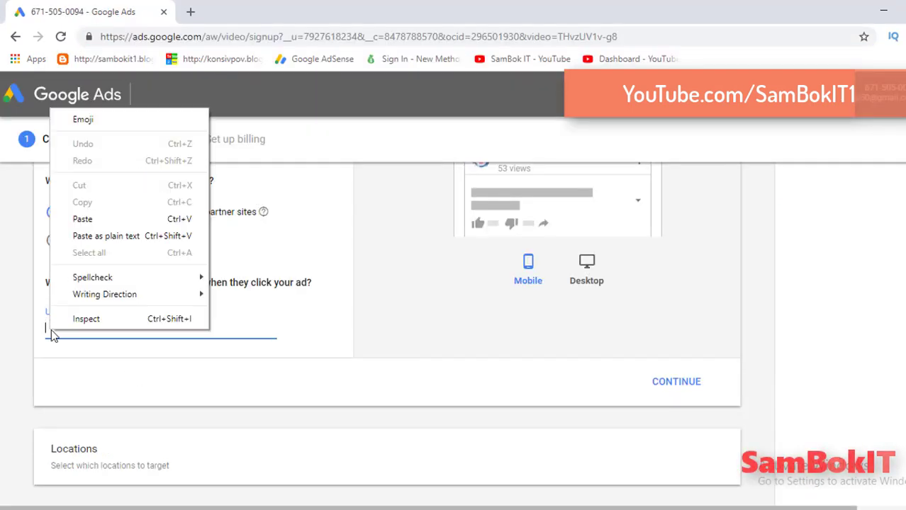
left_click(88, 216)
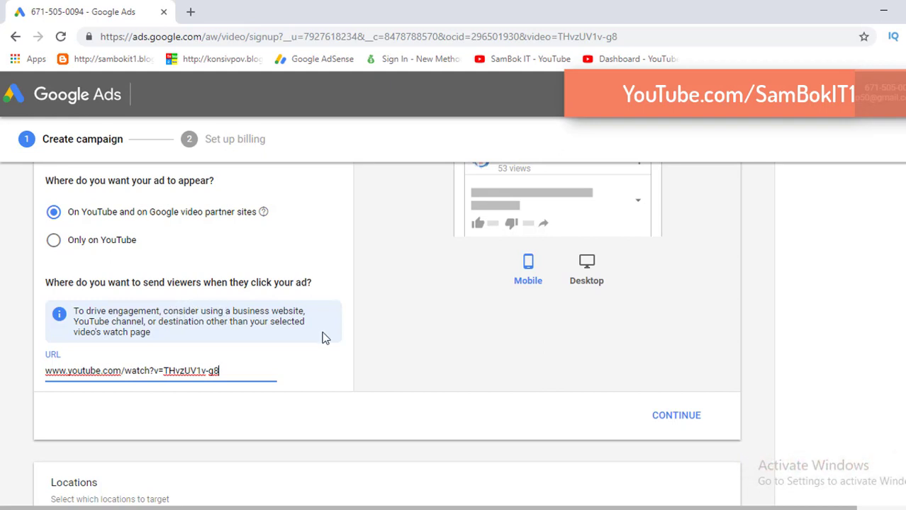
left_click(387, 358)
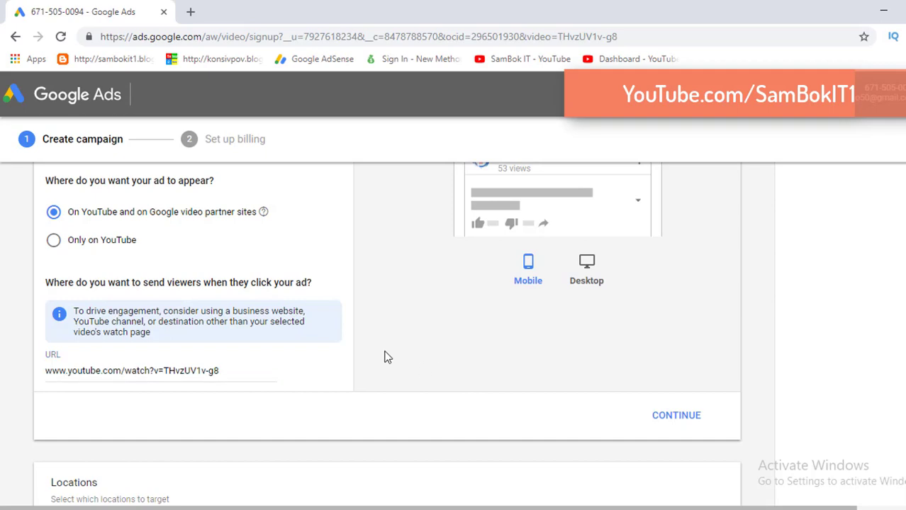
Step: Preview the ad as it appears on Google video partners, and return to the YouTube preview
scroll(380, 350, "up", 5)
scroll(381, 350, "up", 1)
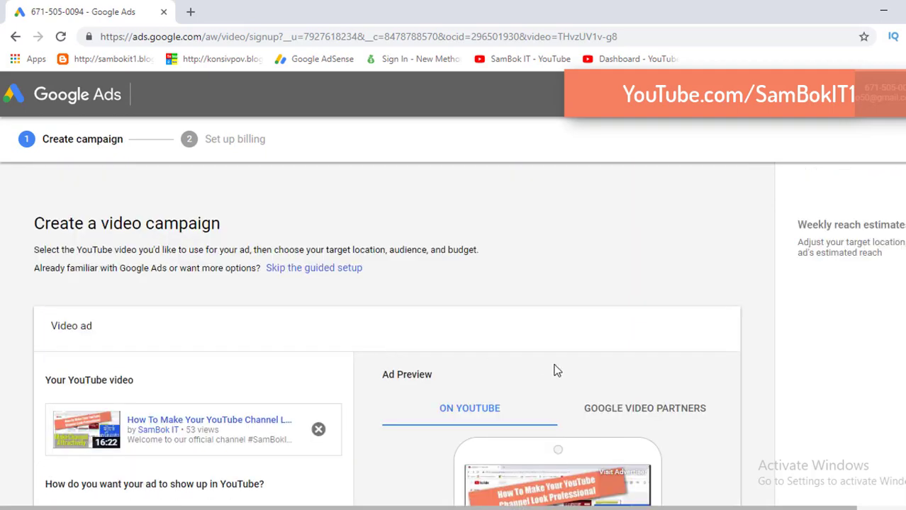
left_click(601, 403)
scroll(599, 402, "down", 2)
scroll(597, 402, "down", 5)
scroll(542, 304, "up", 4)
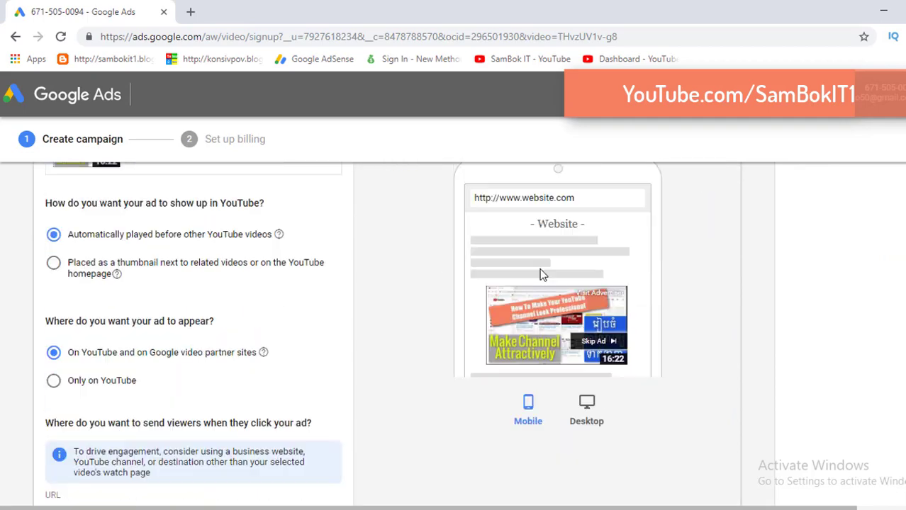
left_click(466, 200)
scroll(553, 327, "down", 1)
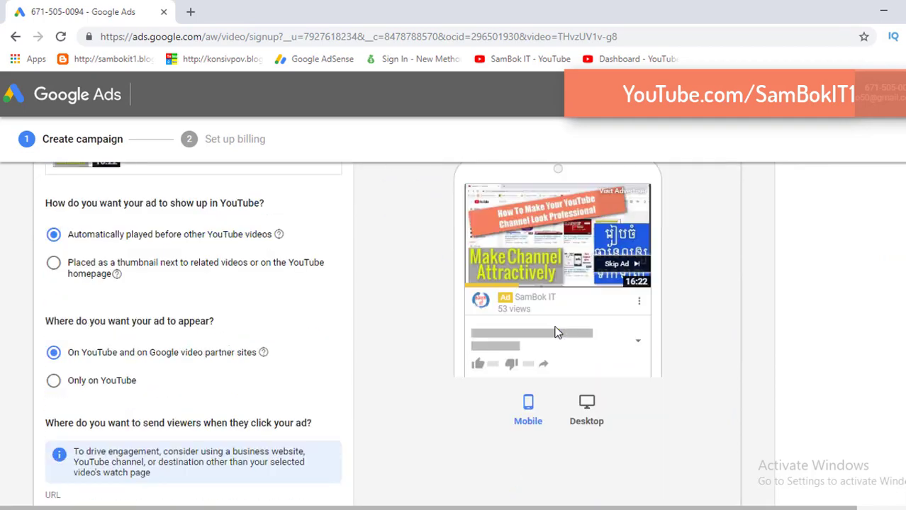
scroll(574, 264, "down", 2)
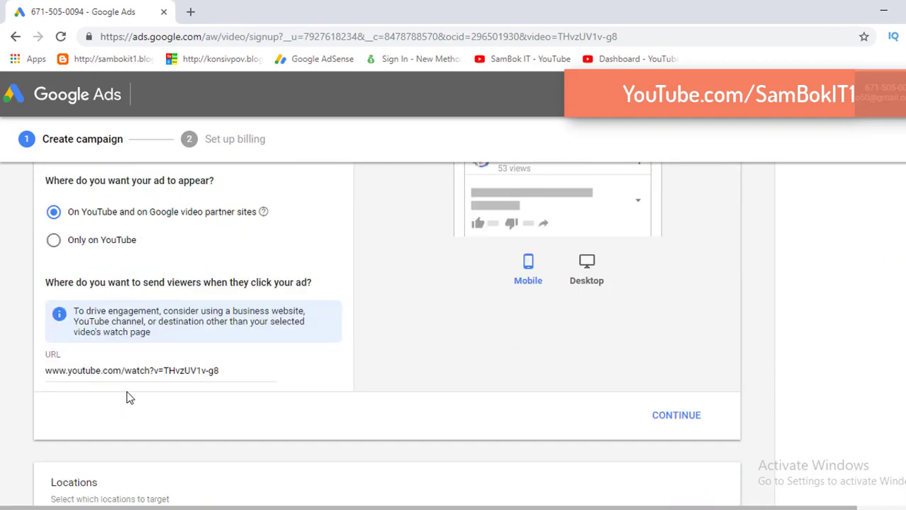
Step: Preview the YouTube ad in its desktop layout, and switch back to the mobile preview
scroll(573, 310, "up", 1)
left_click(574, 313)
scroll(546, 327, "up", 2)
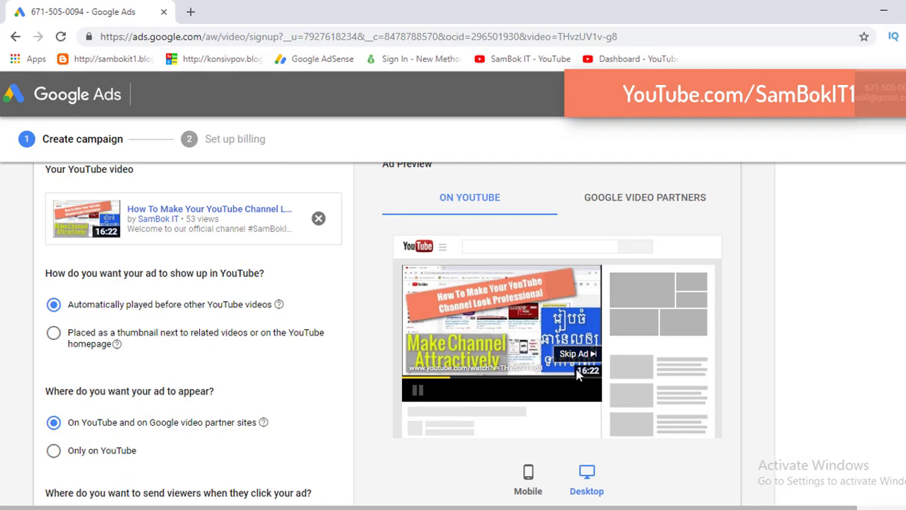
scroll(578, 376, "down", 1)
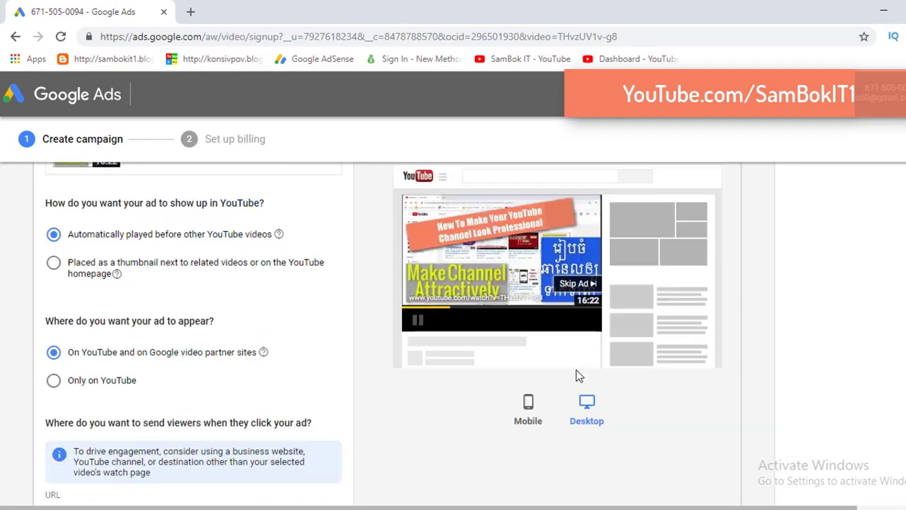
left_click(527, 408)
scroll(433, 294, "up", 2)
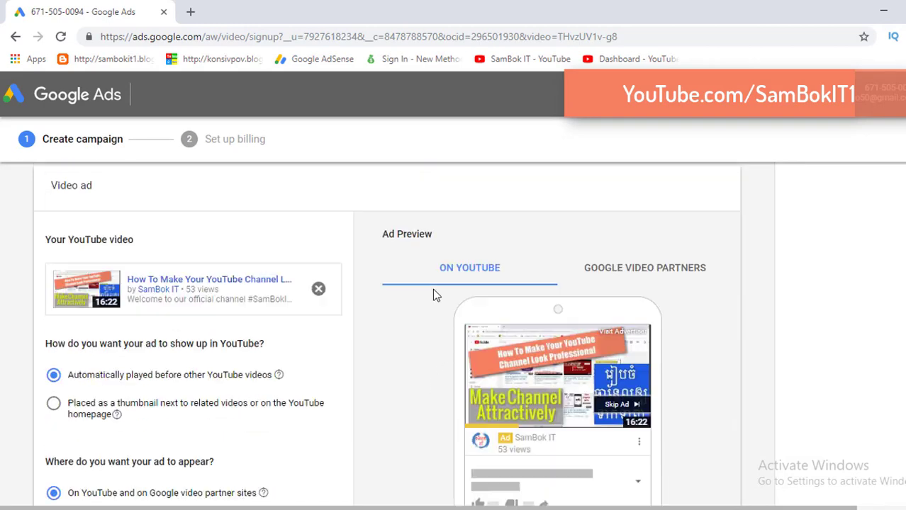
scroll(539, 312, "down", 1)
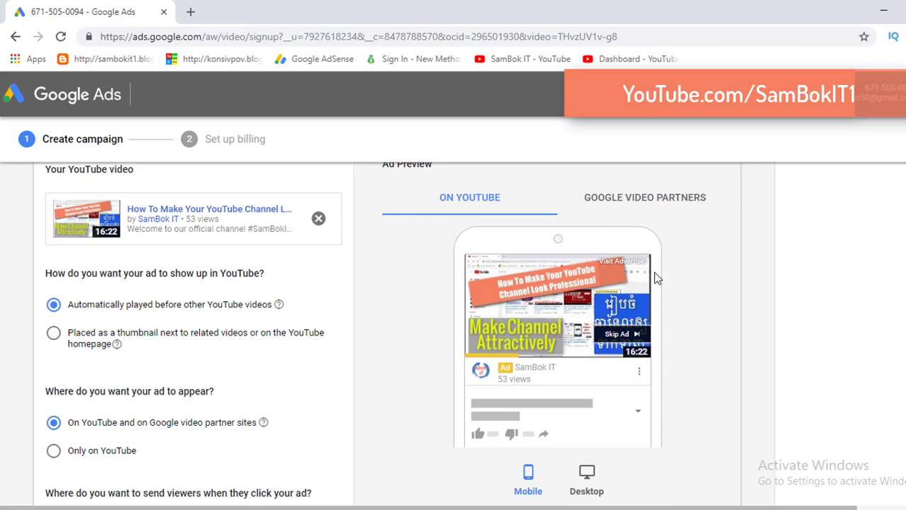
Step: Accept the video ad settings and continue to the campaign's location targeting
scroll(508, 292, "down", 2)
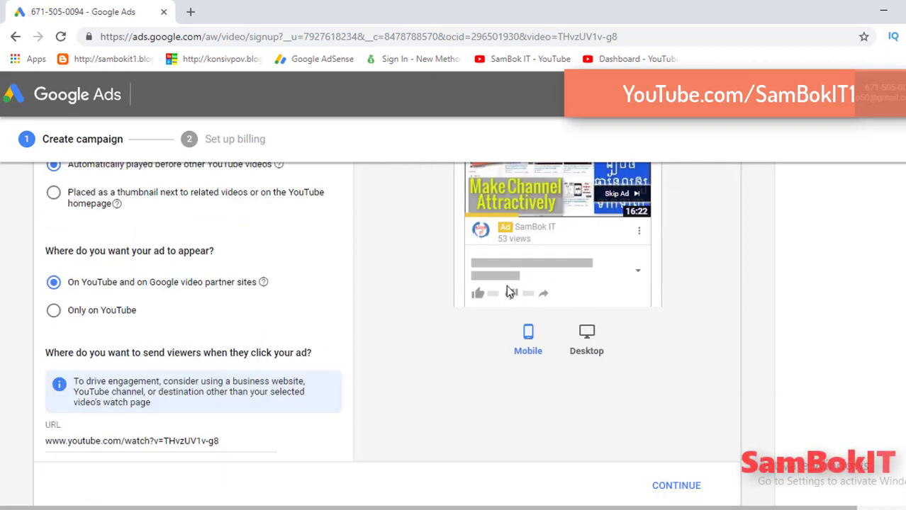
scroll(507, 292, "down", 2)
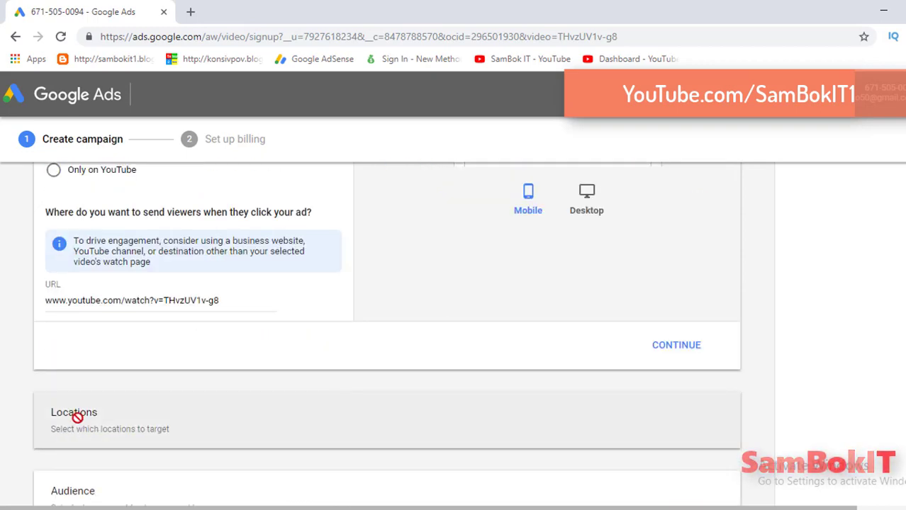
scroll(640, 302, "down", 1)
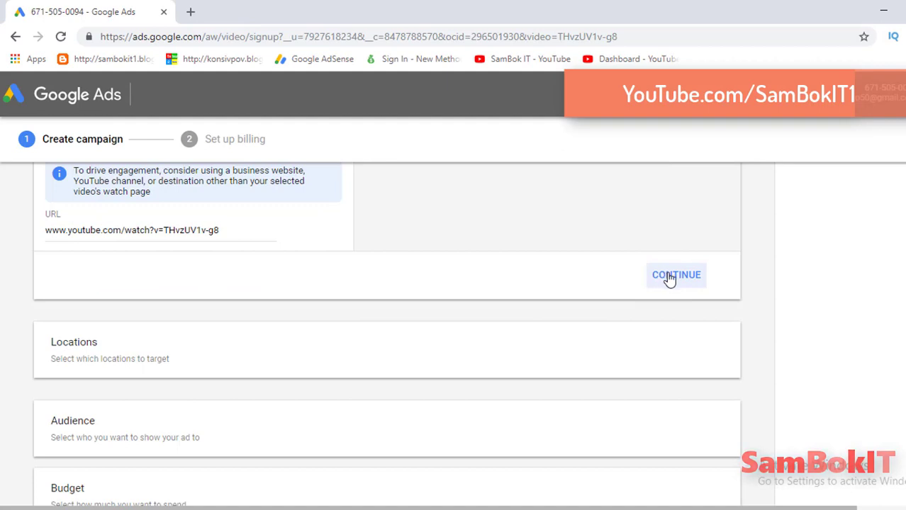
left_click(667, 279)
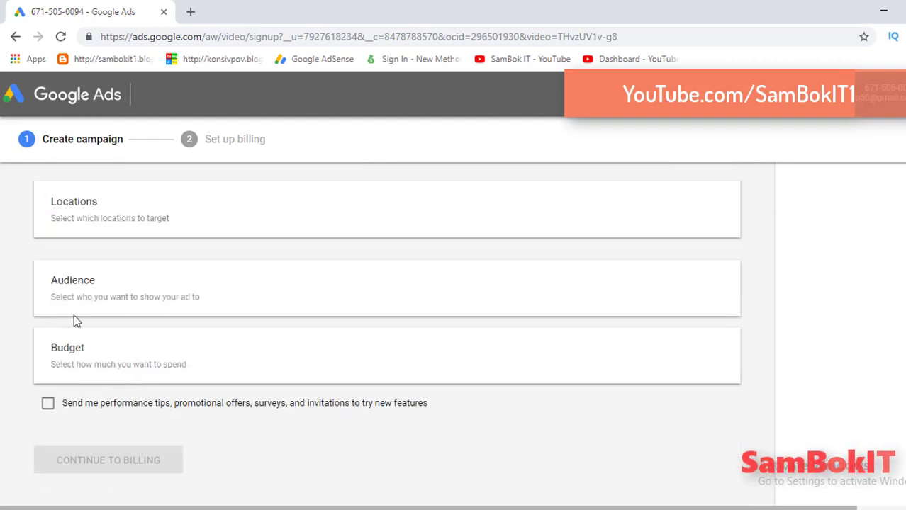
scroll(75, 310, "up", 2)
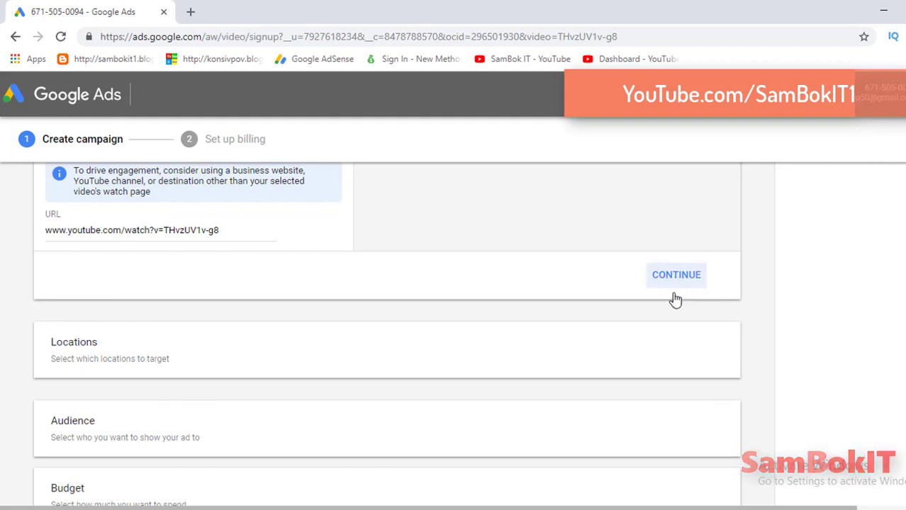
left_click(662, 282)
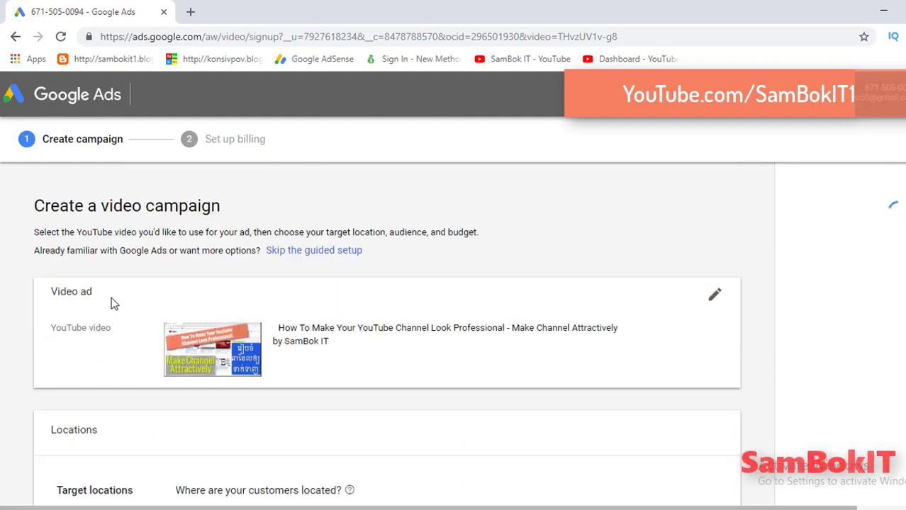
Step: Add the countries Cambodia and Thailand to the campaign's target locations
scroll(327, 377, "down", 1)
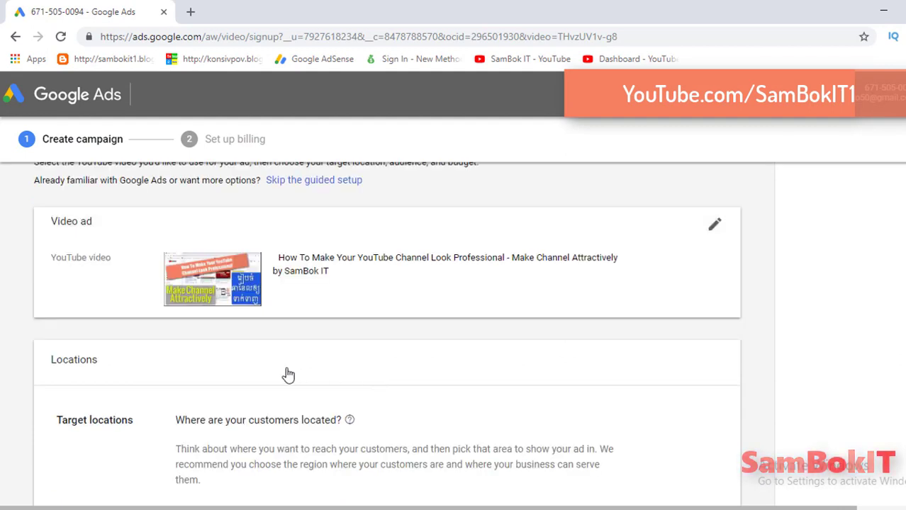
scroll(288, 375, "down", 2)
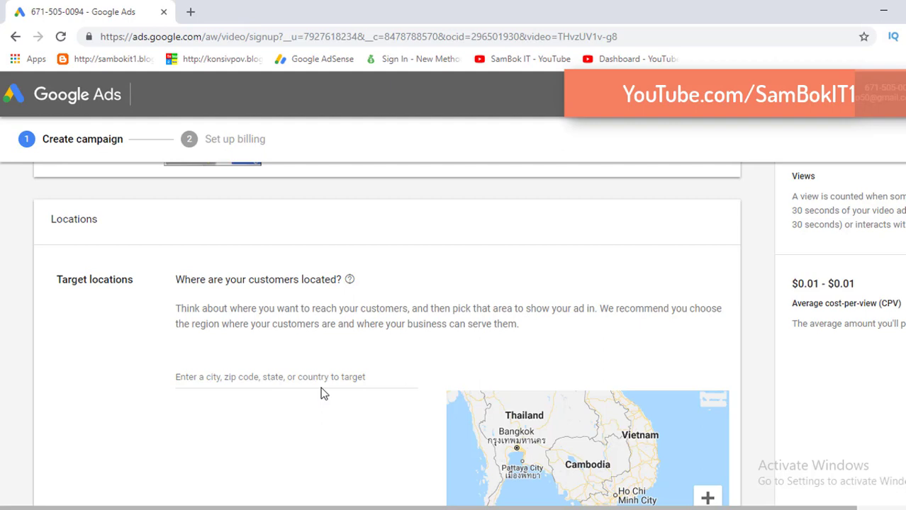
left_click(245, 378)
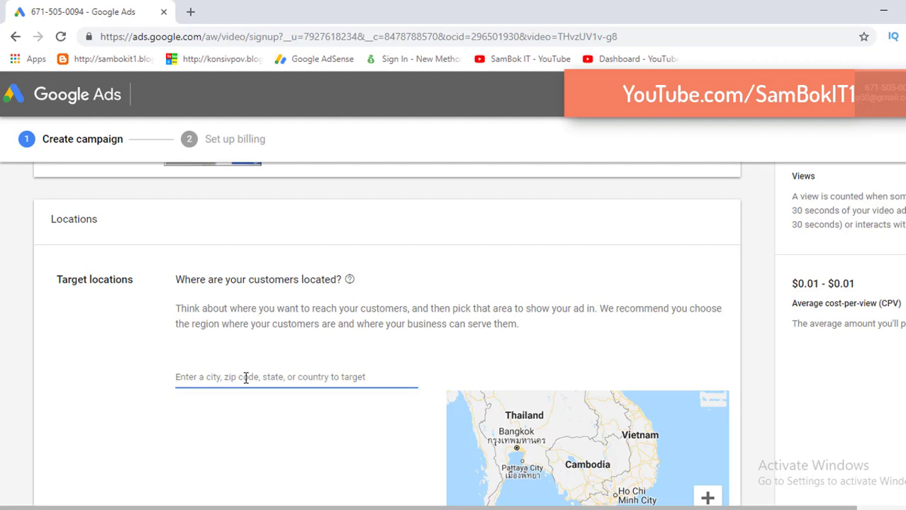
type("Cambo")
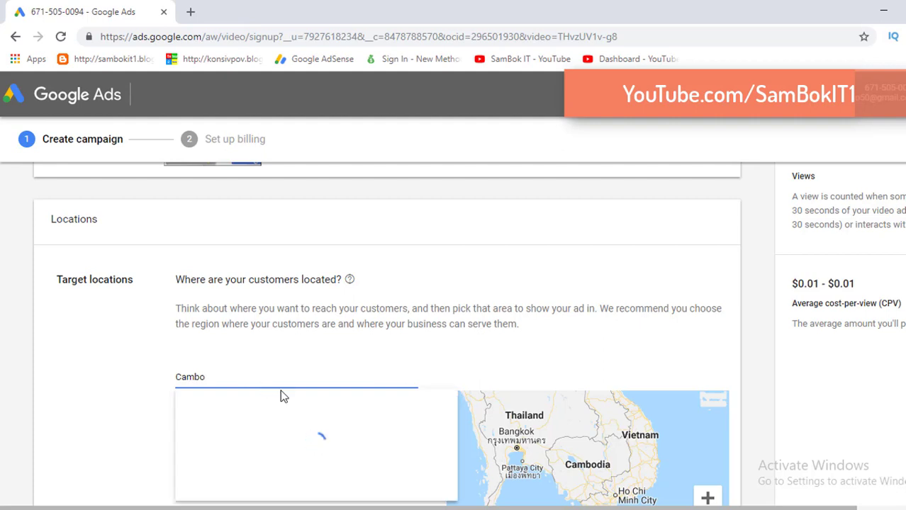
type("dia")
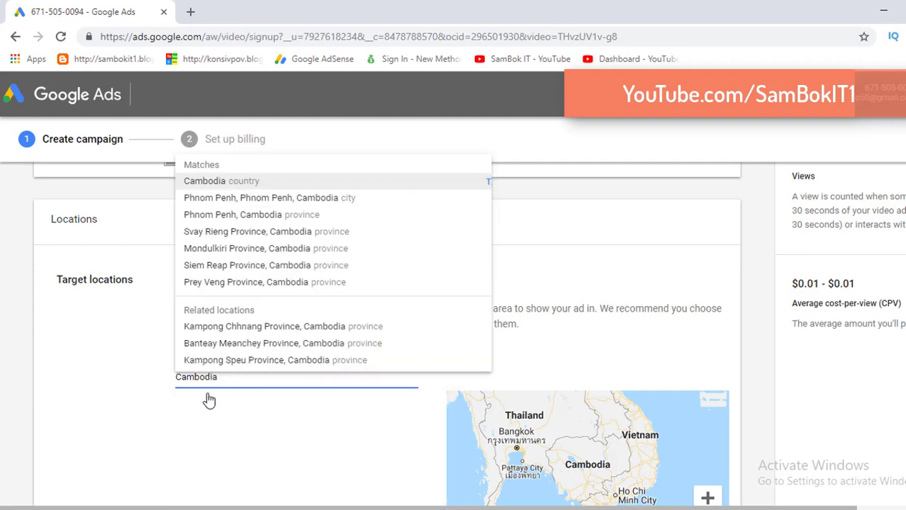
key("Return")
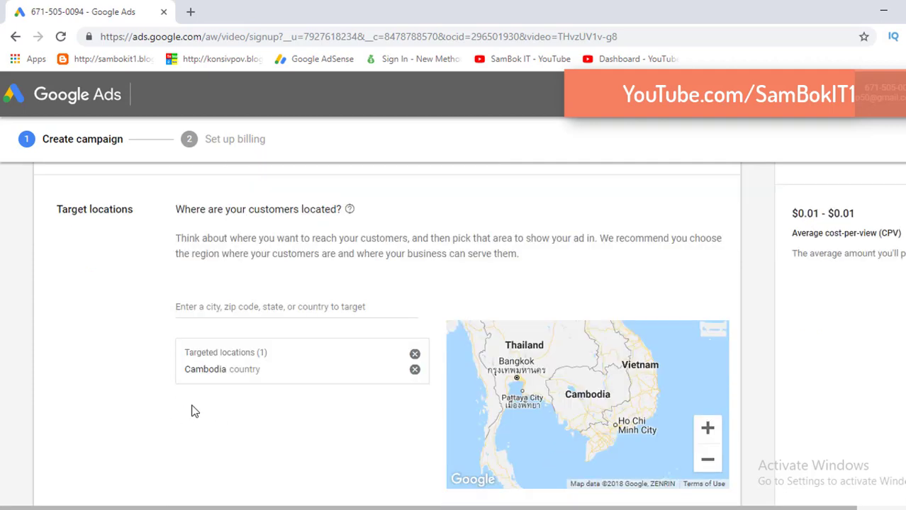
left_click(201, 307)
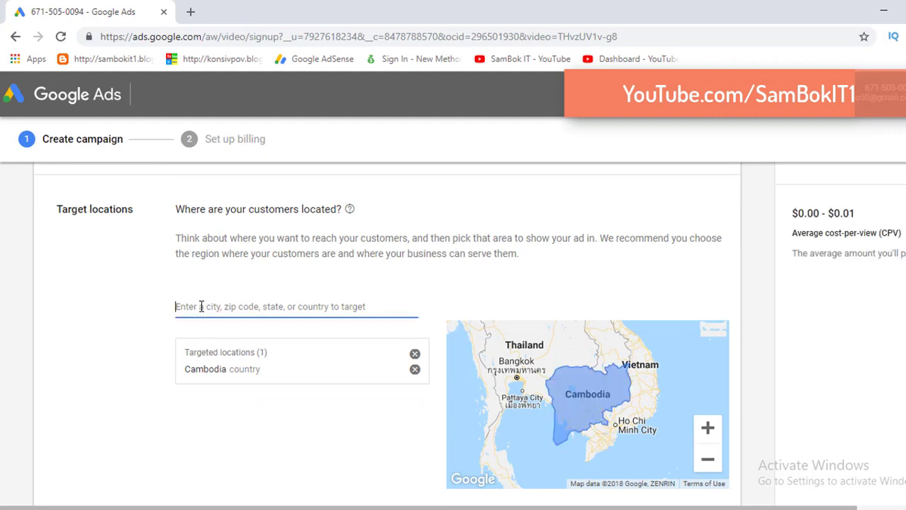
type("TH")
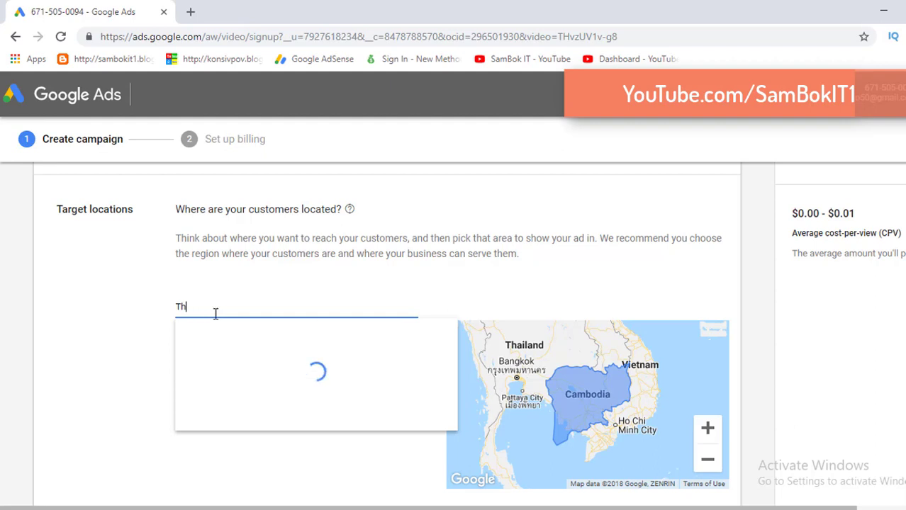
type("ailand")
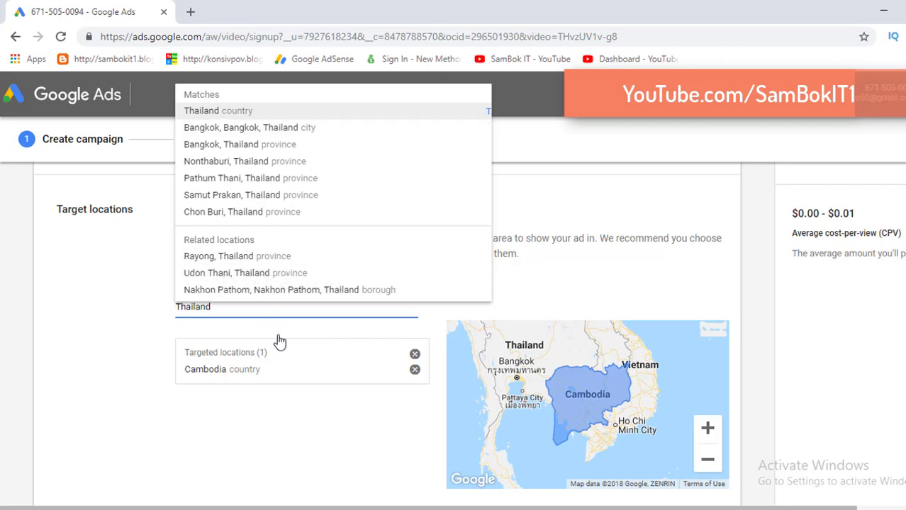
key("Return")
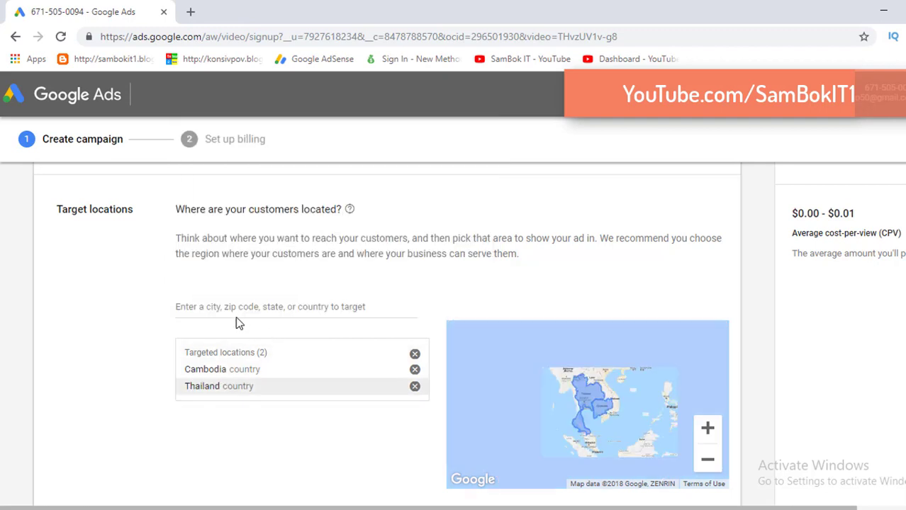
Step: Add the countries Vietnam and India to the campaign's target locations
left_click(261, 314)
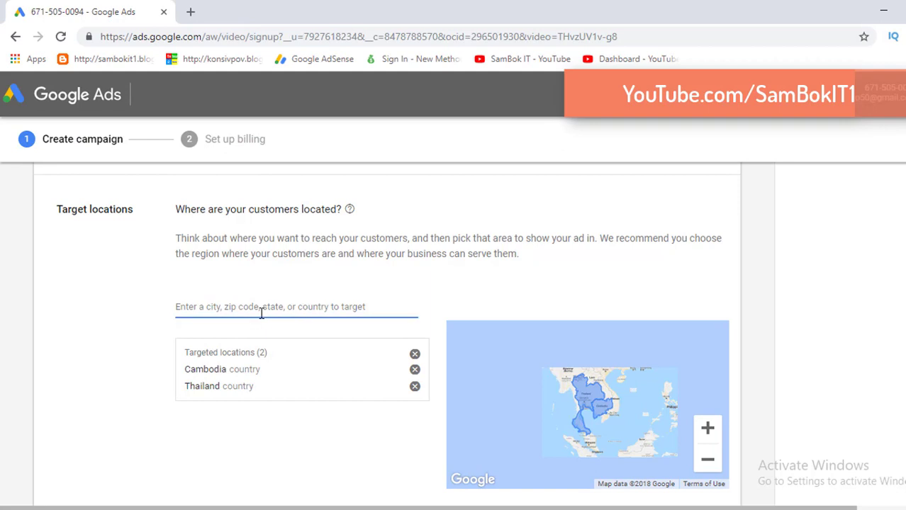
type("V")
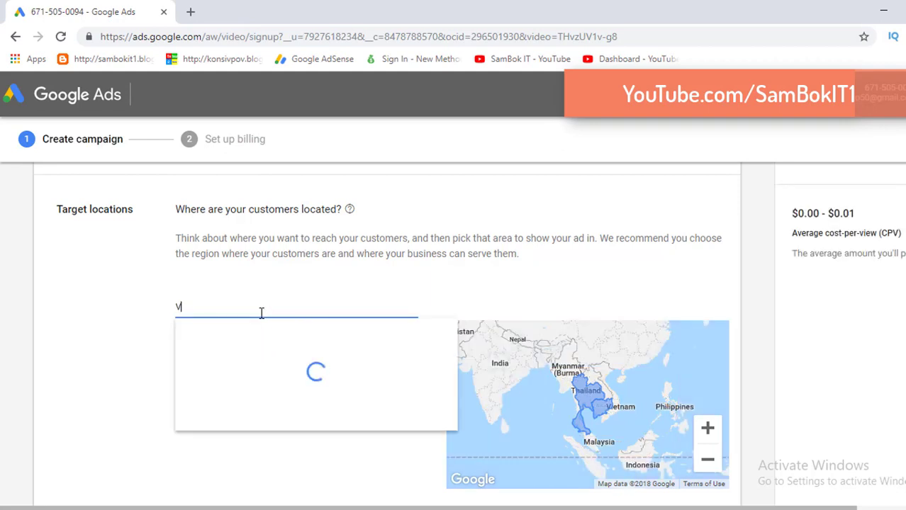
type("i")
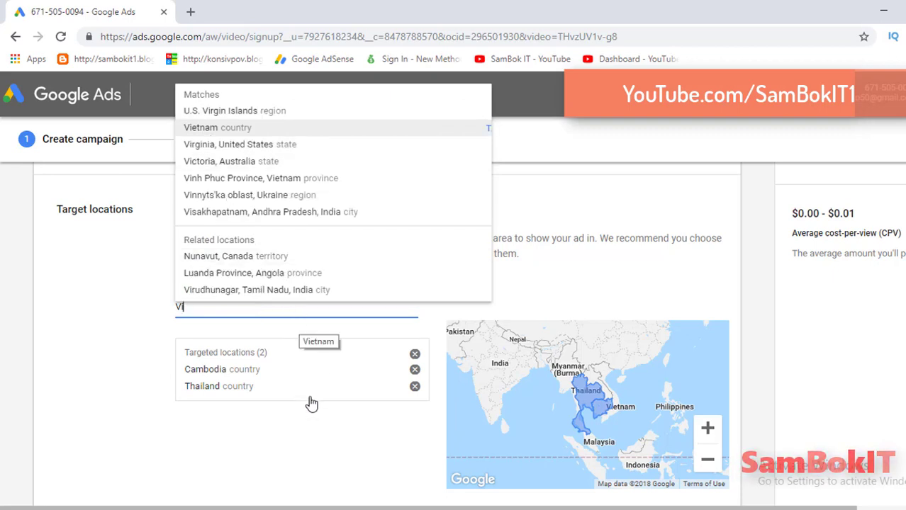
key("Return")
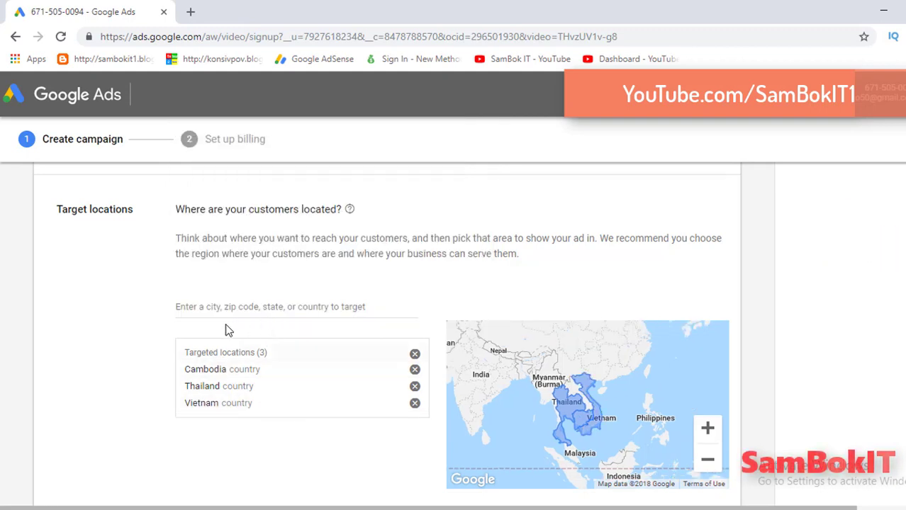
left_click(235, 303)
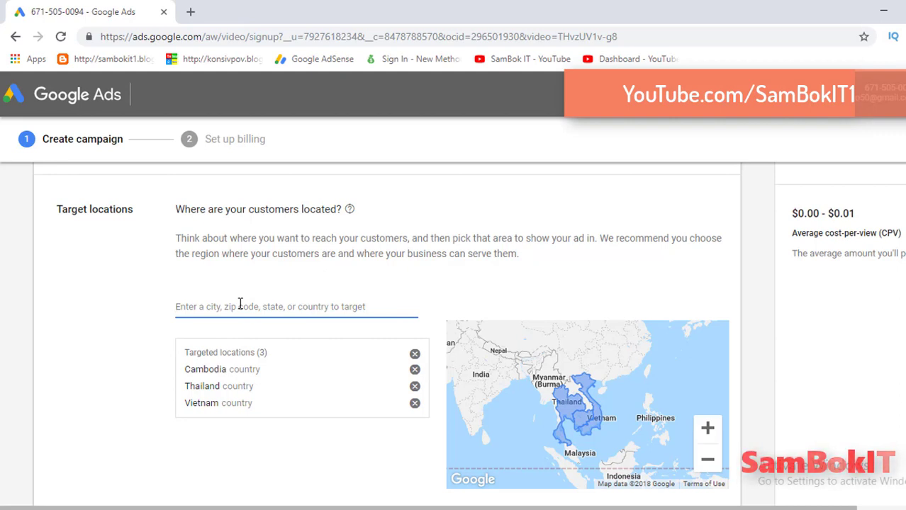
type("Id")
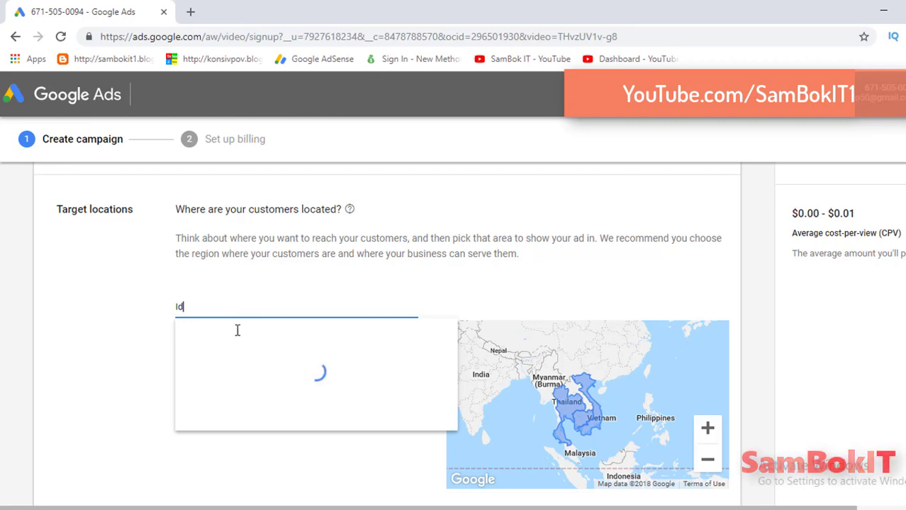
type("ia")
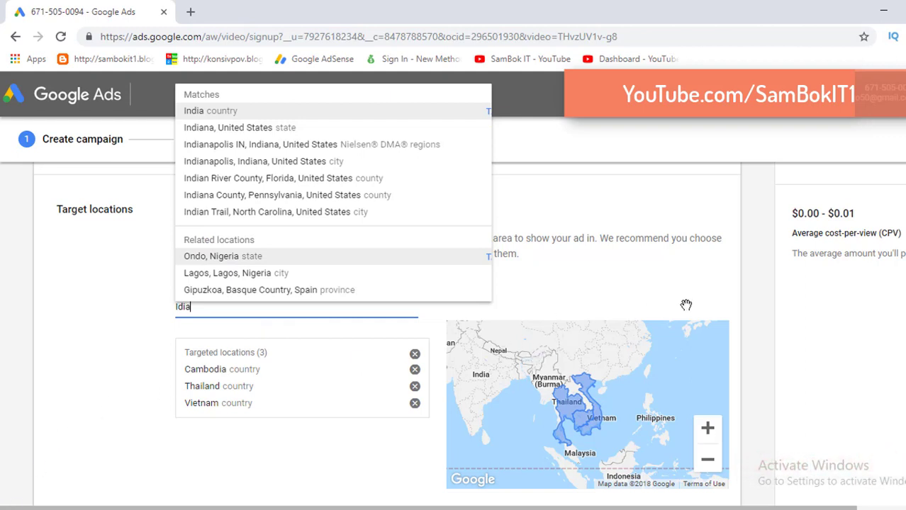
key("Return")
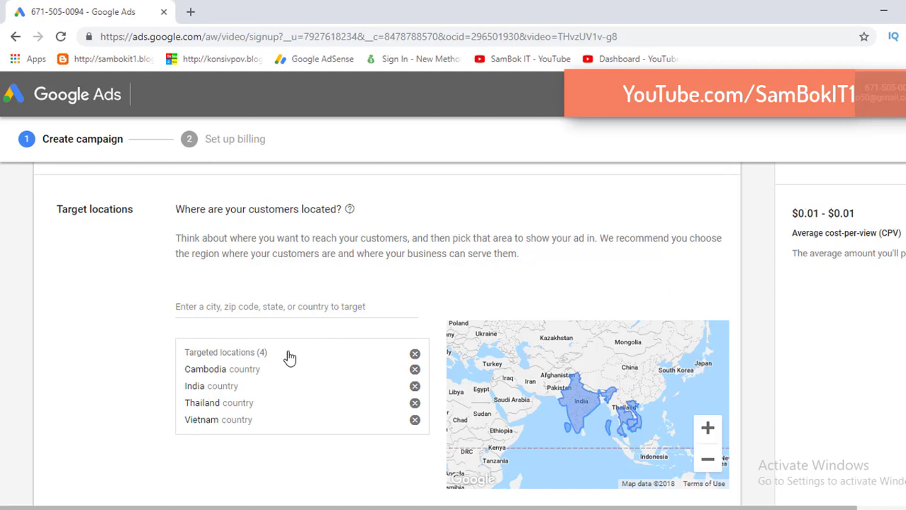
Step: Set the languages the customers speak to All languages and close the language list
scroll(289, 358, "down", 2)
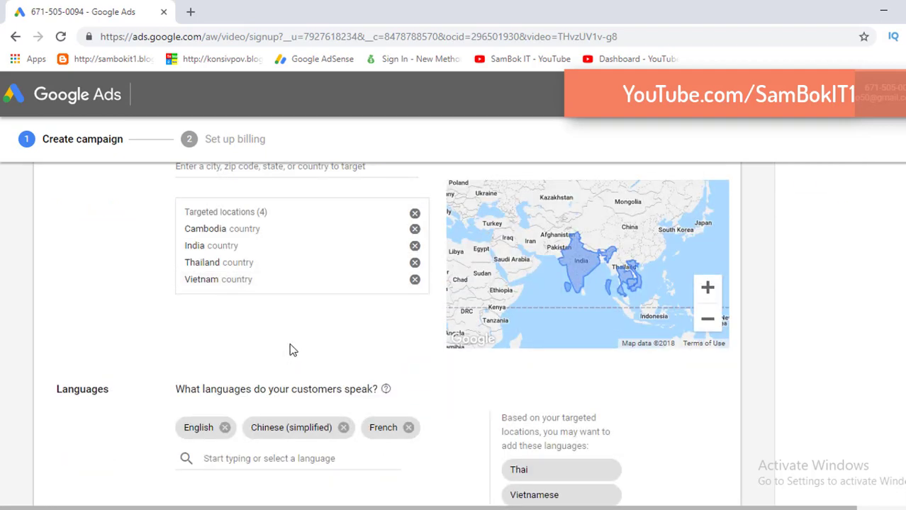
scroll(197, 459, "down", 2)
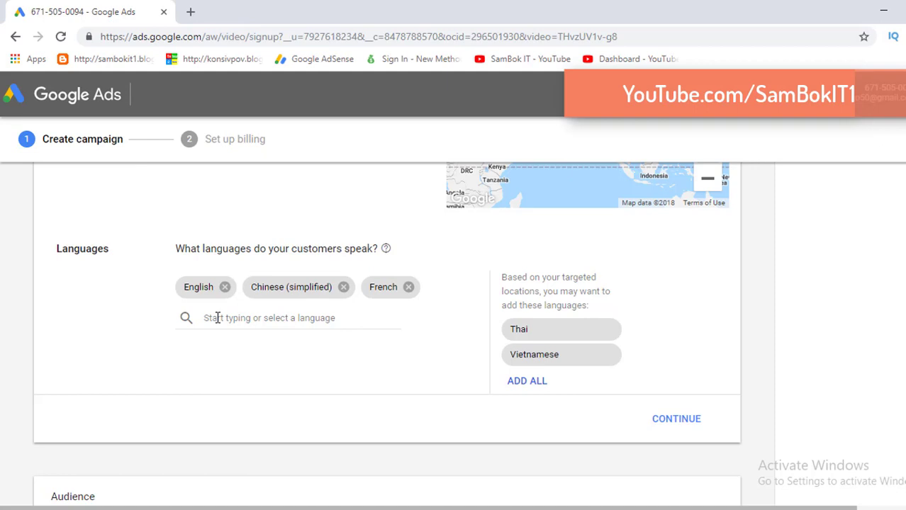
left_click(282, 319)
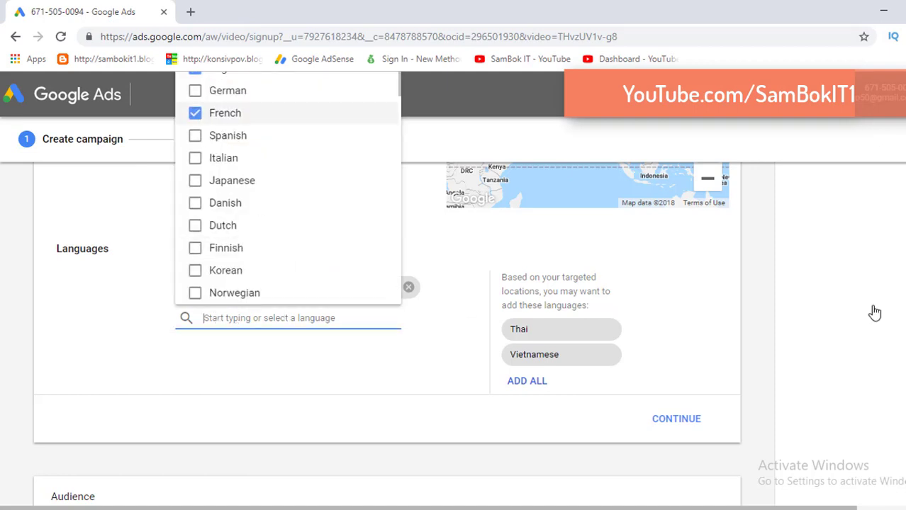
scroll(117, 281, "up", 15)
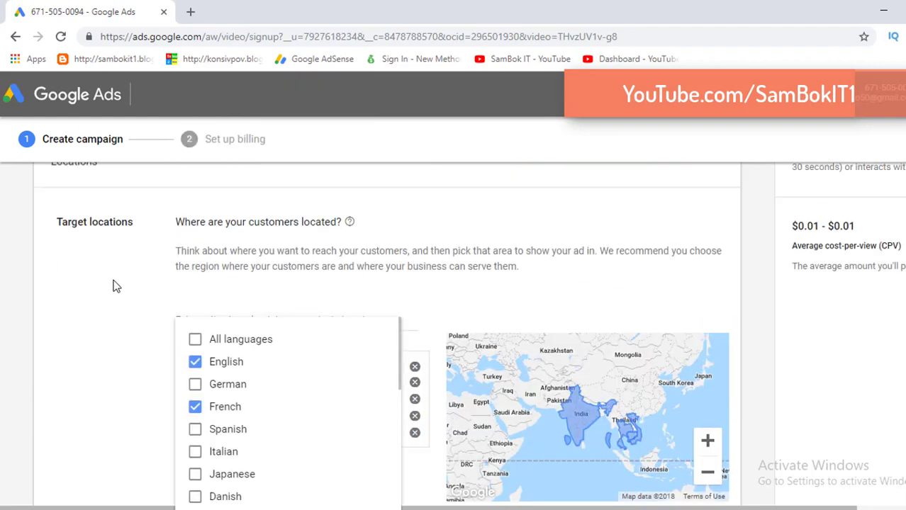
scroll(195, 415, "down", 4)
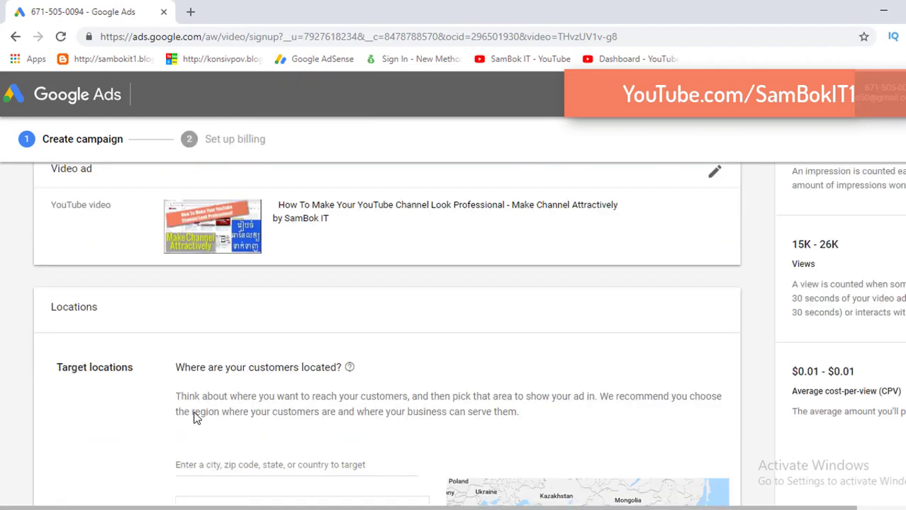
scroll(213, 441, "down", 6)
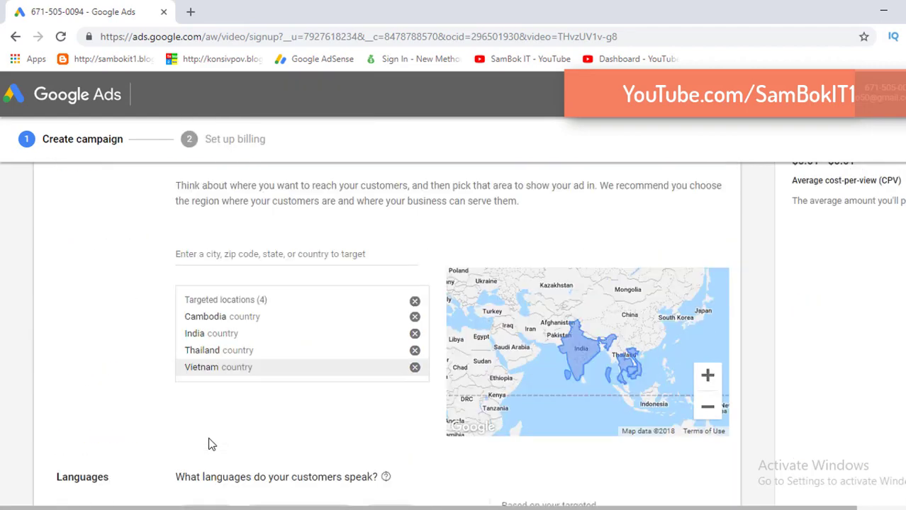
scroll(199, 237, "up", 2)
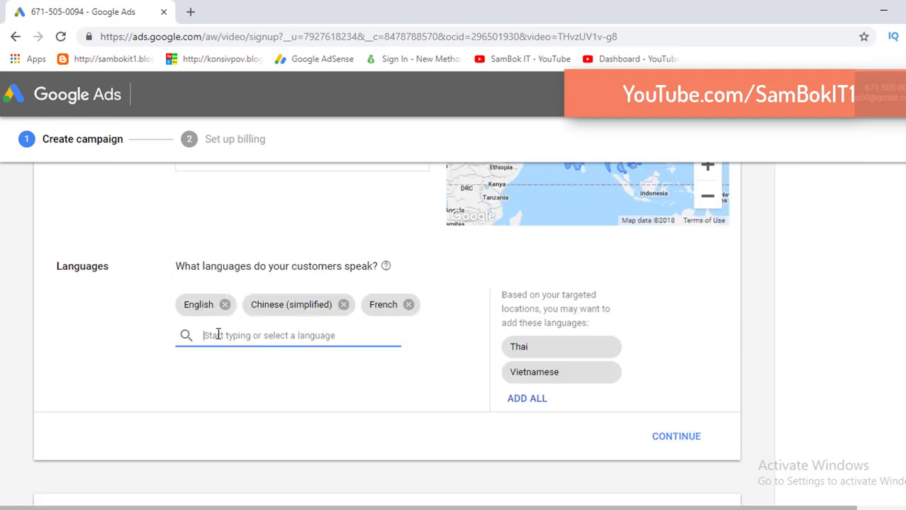
left_click(218, 335)
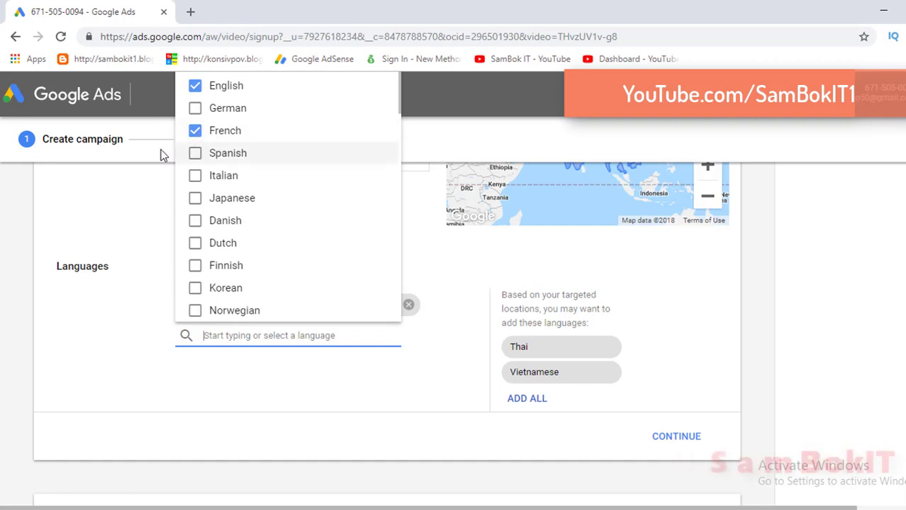
scroll(162, 160, "up", 2)
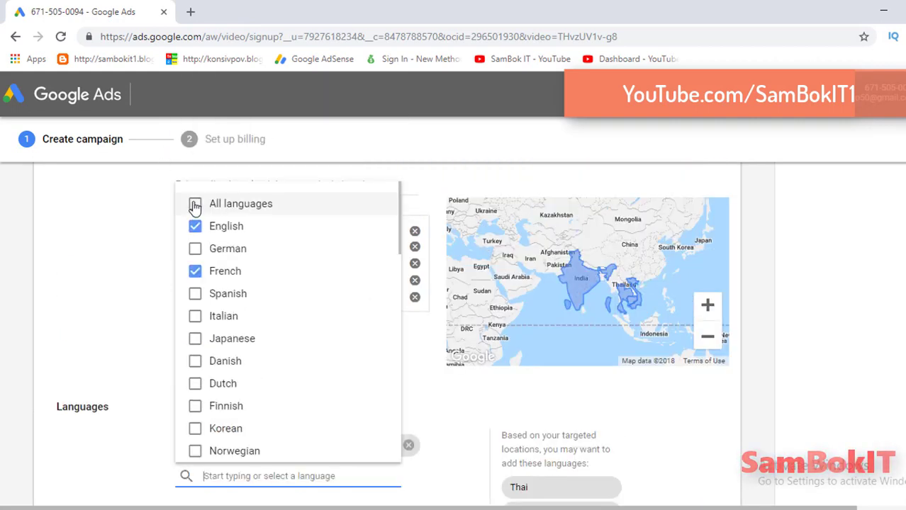
left_click(195, 205)
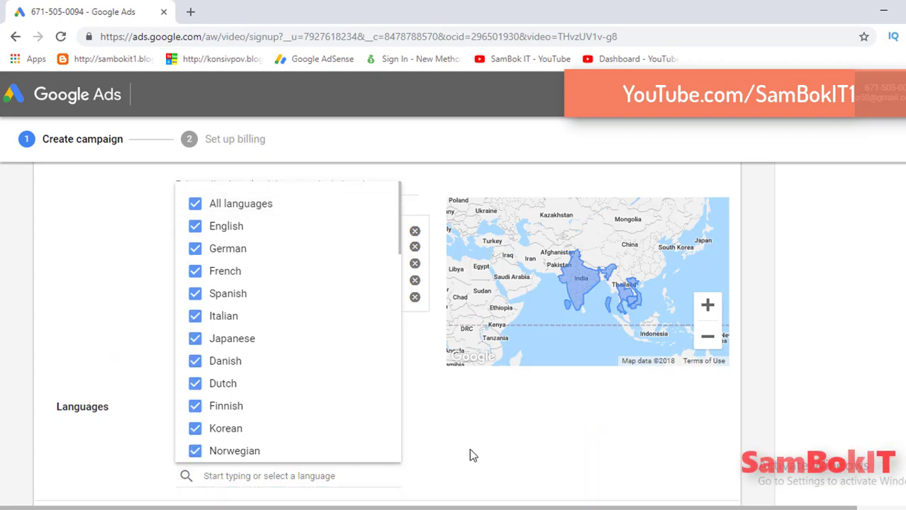
scroll(468, 447, "down", 1)
left_click(474, 421)
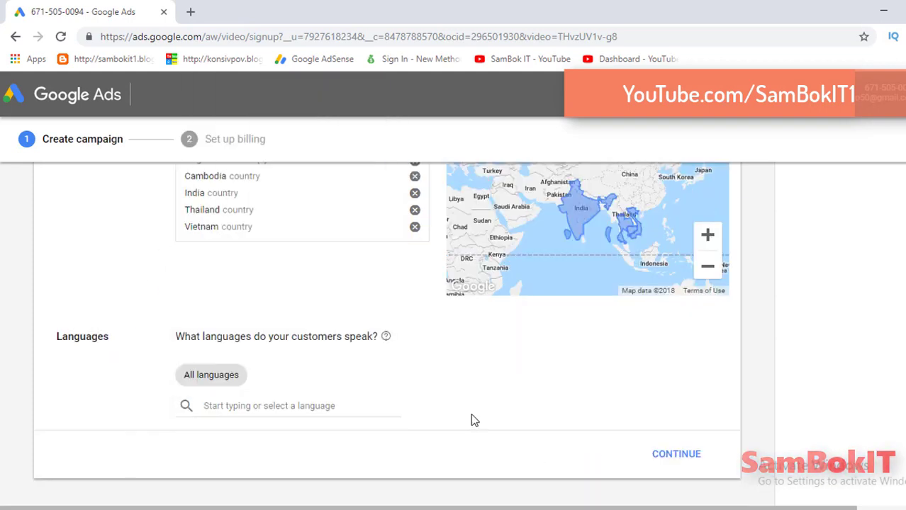
Step: Accept the target locations and languages and continue to the campaign's audience settings
scroll(496, 411, "down", 2)
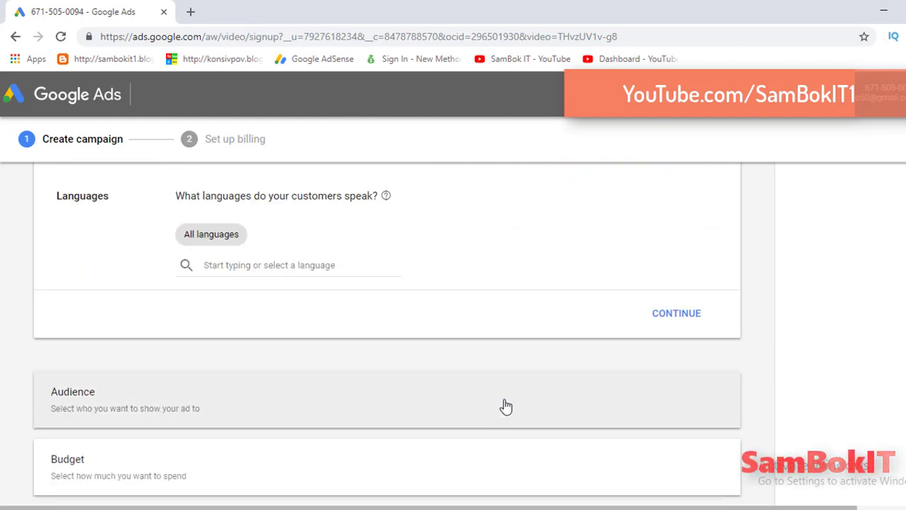
left_click(662, 315)
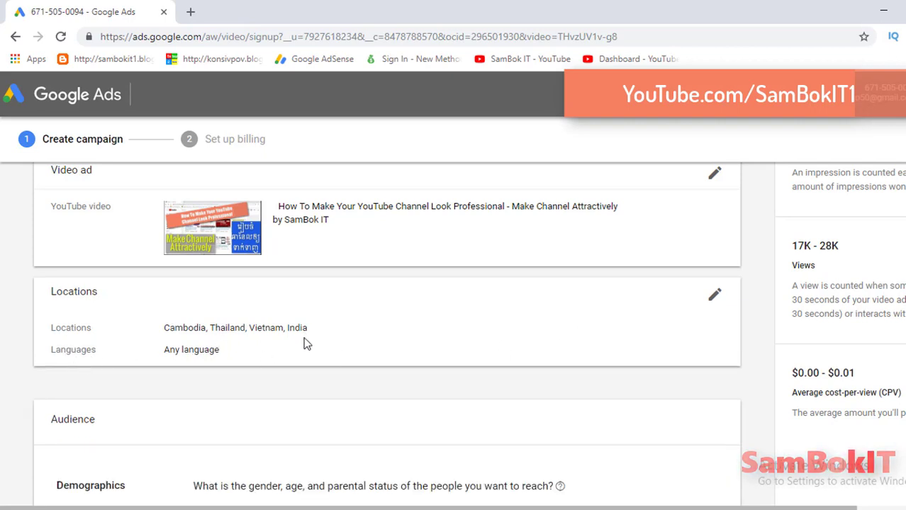
scroll(170, 404, "down", 1)
scroll(217, 383, "down", 1)
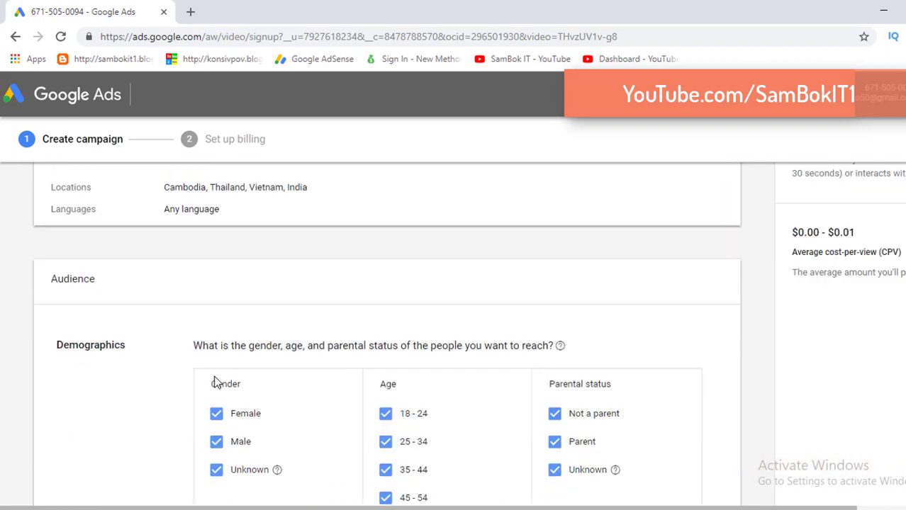
Step: Examine the gender, age and parental status options and the optional Customer Intent section of the audience settings
scroll(216, 383, "down", 1)
scroll(400, 287, "down", 3)
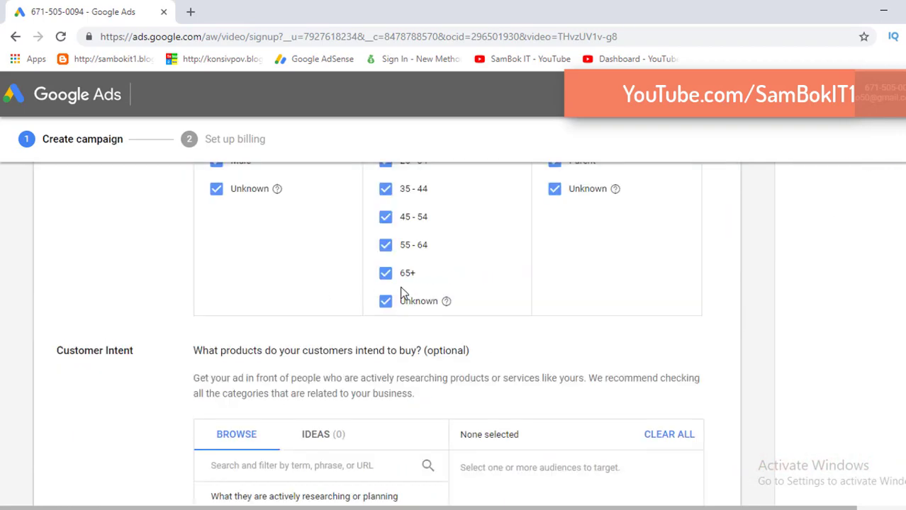
scroll(457, 376, "down", 3)
scroll(383, 366, "up", 1)
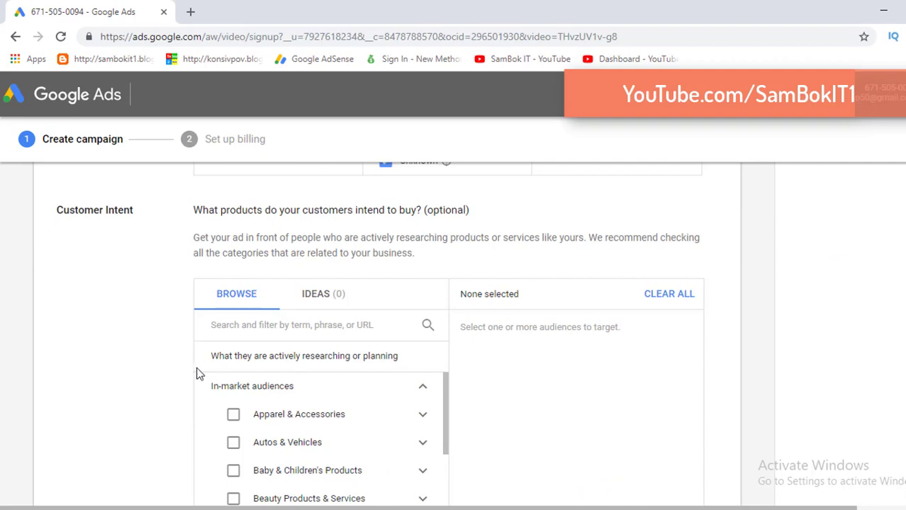
scroll(165, 377, "down", 1)
scroll(160, 374, "up", 3)
scroll(161, 373, "up", 2)
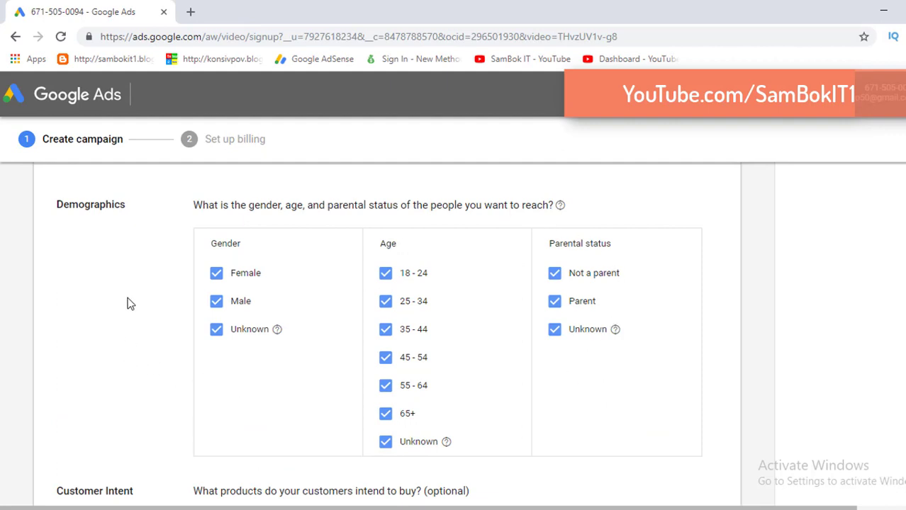
scroll(129, 290, "up", 1)
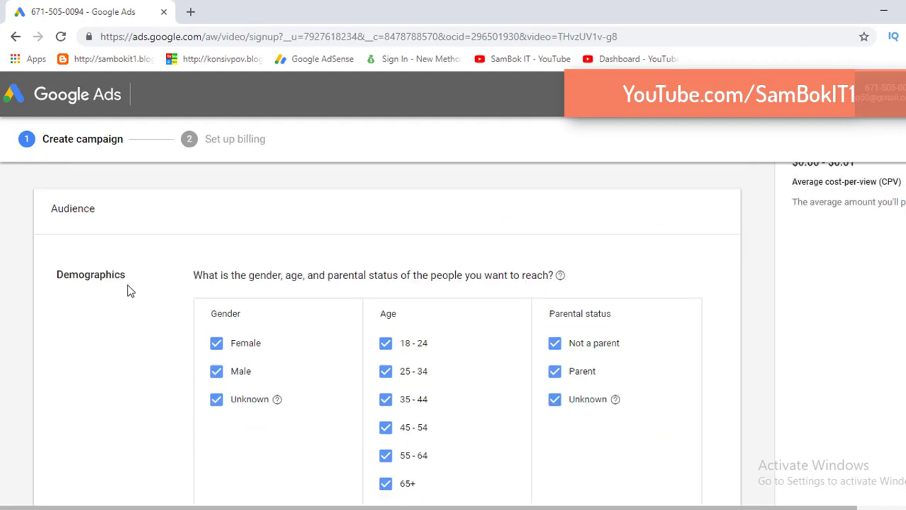
scroll(129, 291, "down", 2)
scroll(129, 290, "down", 2)
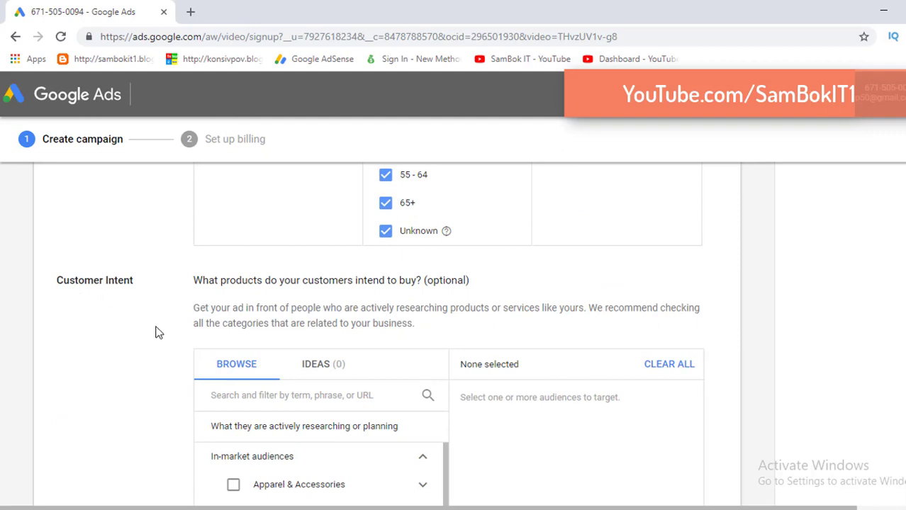
scroll(158, 334, "down", 2)
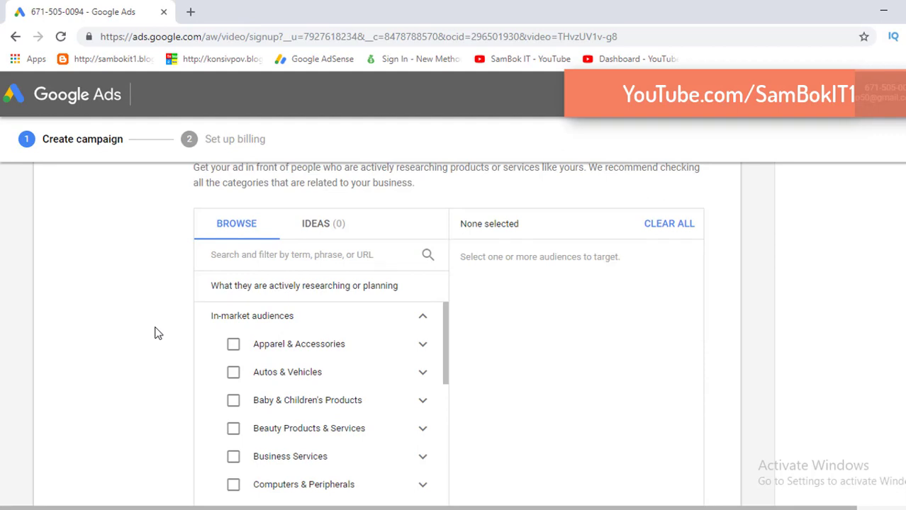
Step: Look through the full list of in-market audience categories offered under Customer Intent
scroll(158, 333, "down", 1)
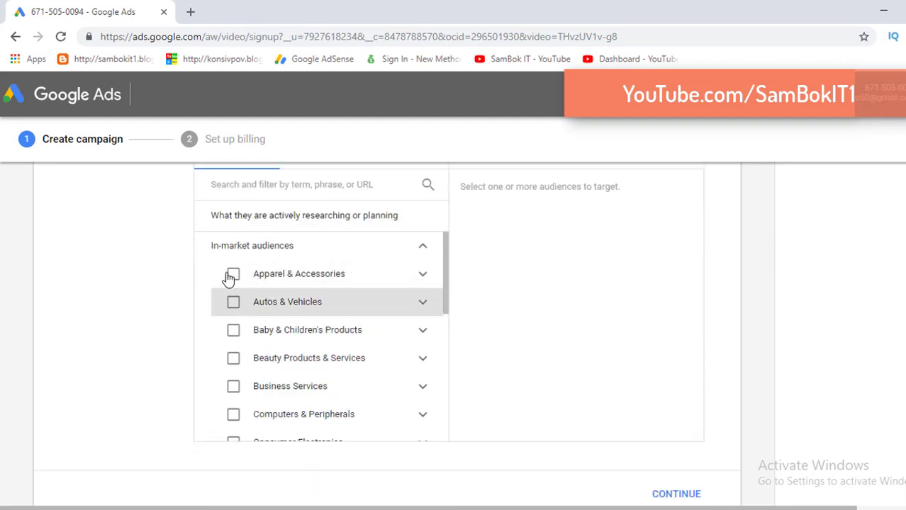
scroll(237, 289, "down", 4)
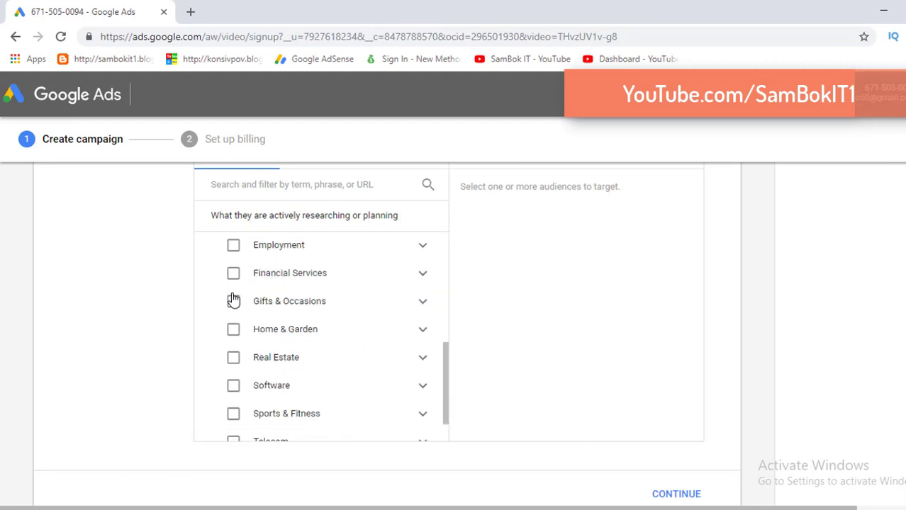
scroll(233, 298, "down", 1)
scroll(229, 224, "up", 2)
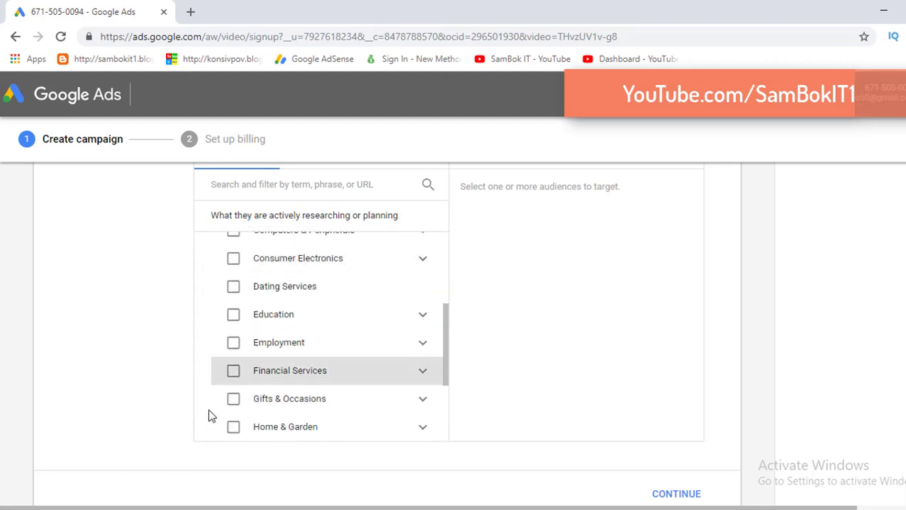
scroll(233, 422, "down", 3)
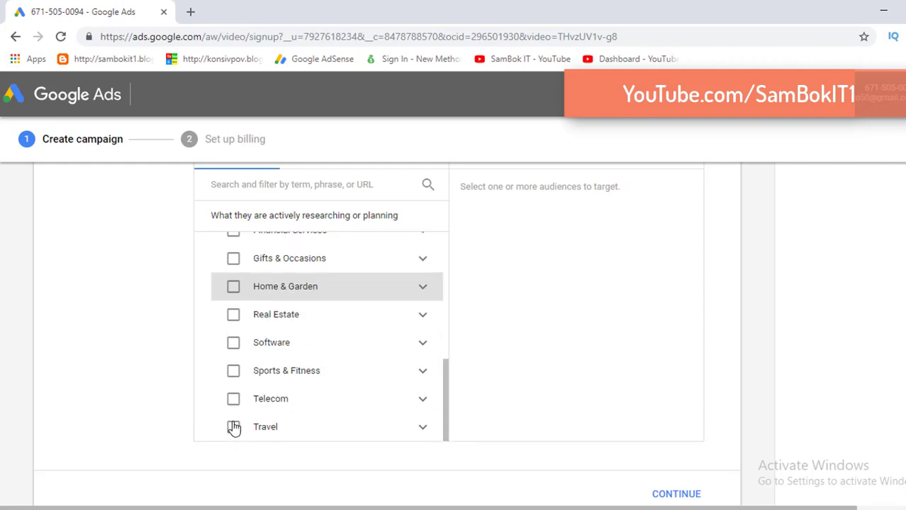
scroll(233, 421, "down", 1)
scroll(223, 387, "up", 8)
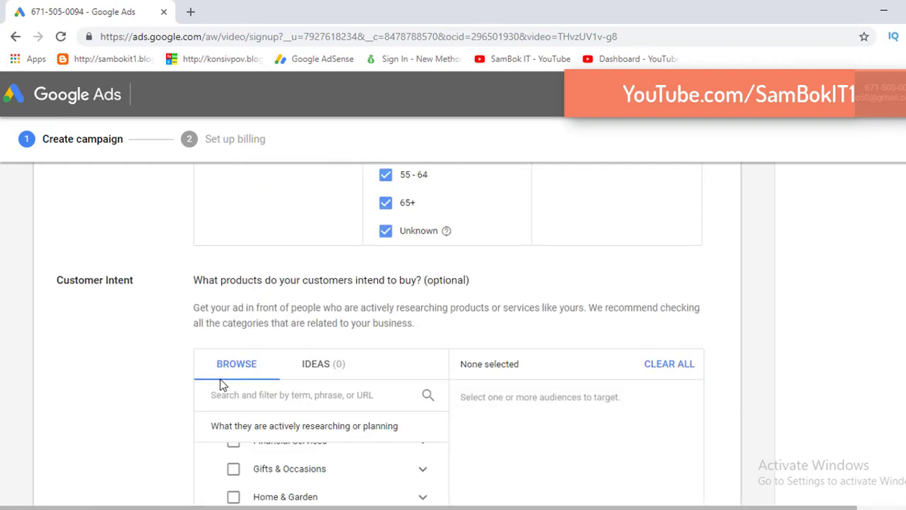
Step: Review the demographic options again along with the customer intent question and its remaining audience categories
scroll(223, 385, "up", 2)
scroll(222, 385, "down", 2)
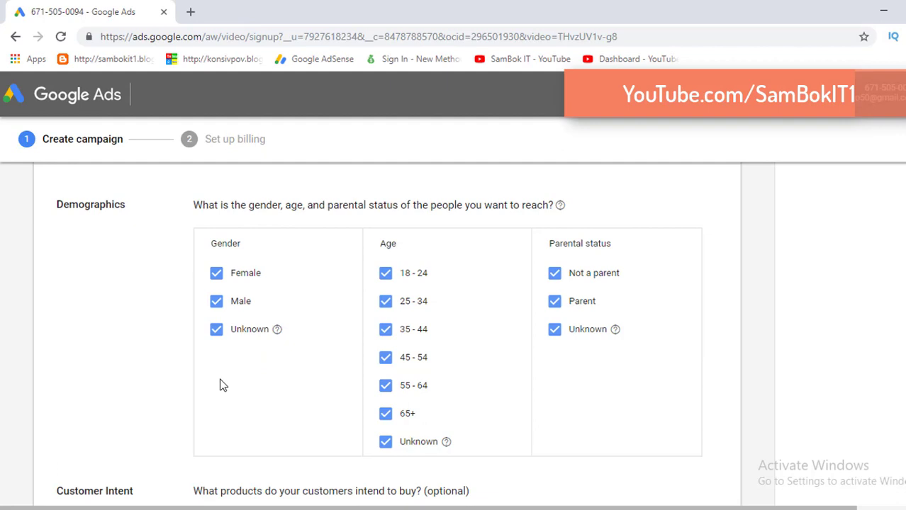
scroll(224, 385, "down", 2)
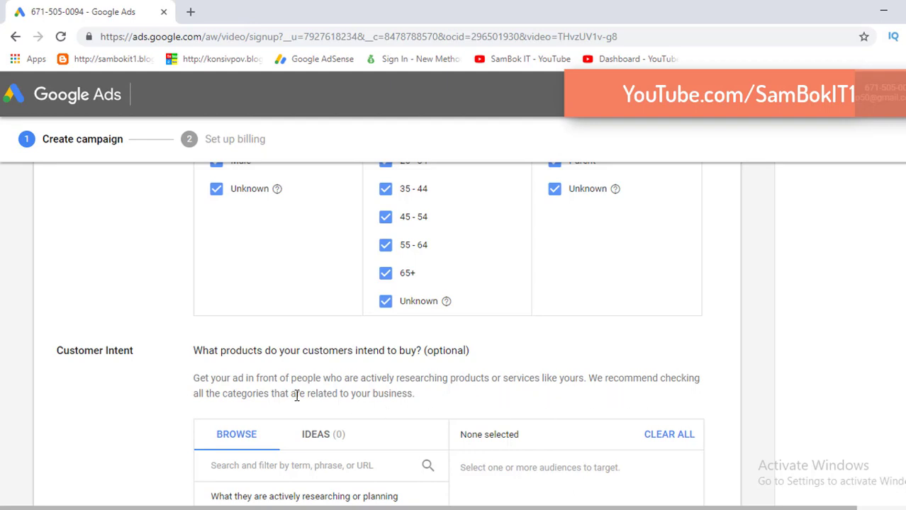
scroll(297, 397, "down", 1)
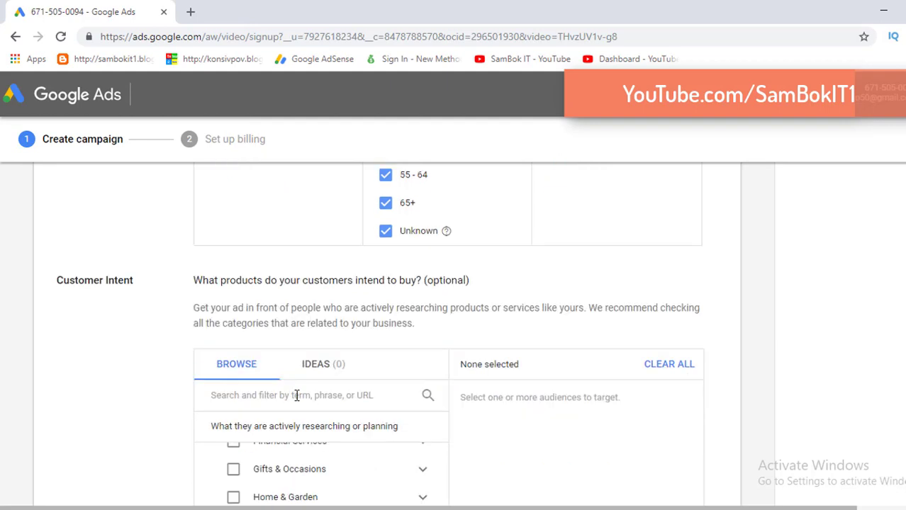
scroll(297, 395, "down", 1)
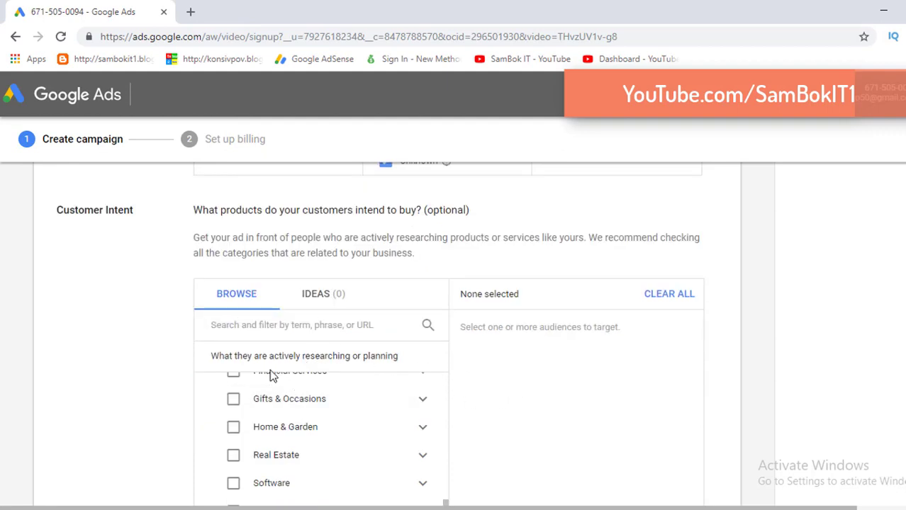
scroll(271, 372, "up", 1)
scroll(156, 377, "down", 1)
scroll(156, 375, "down", 1)
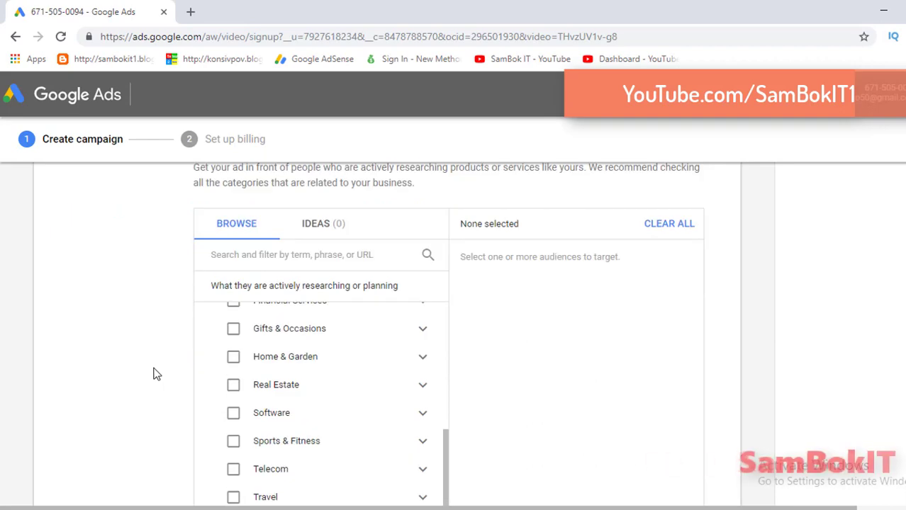
scroll(190, 350, "down", 1)
scroll(191, 350, "up", 1)
scroll(190, 350, "up", 2)
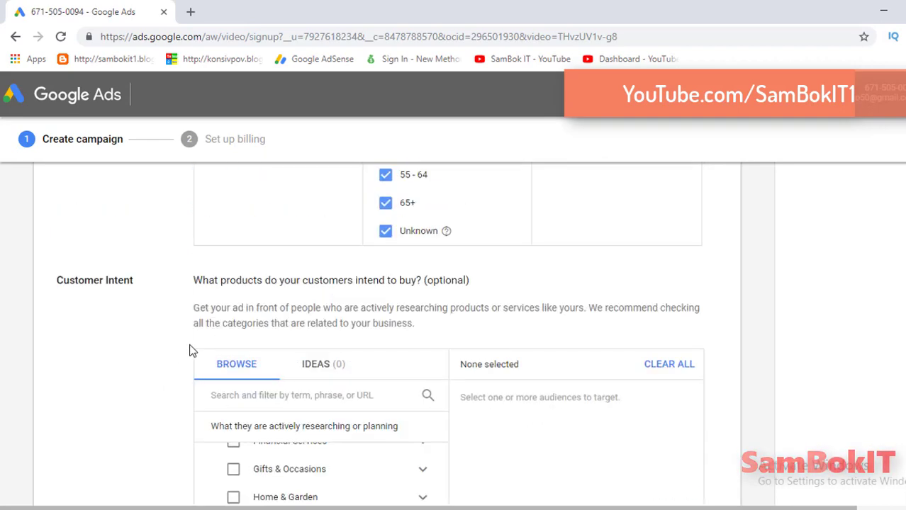
scroll(190, 350, "down", 3)
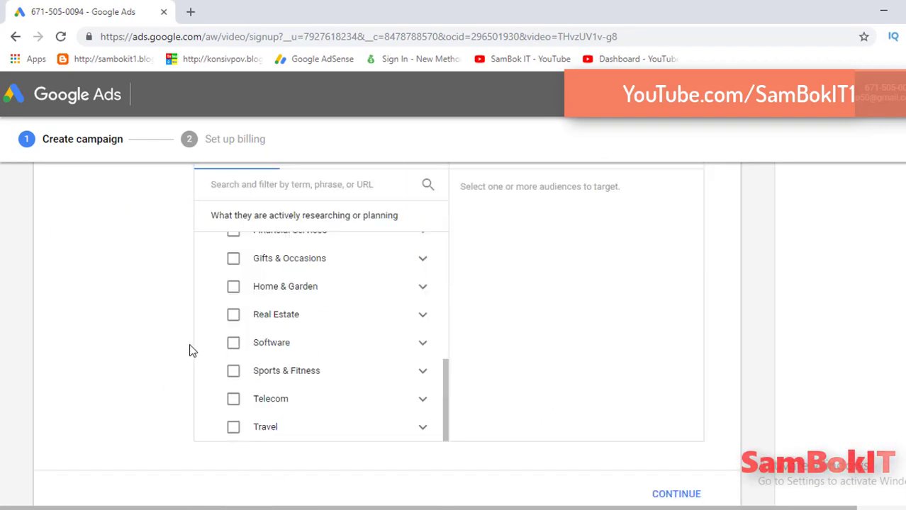
Step: Add the in-market audiences Apparel & Accessories and Autos & Vehicles to the campaign's customer intent
scroll(233, 304, "up", 3)
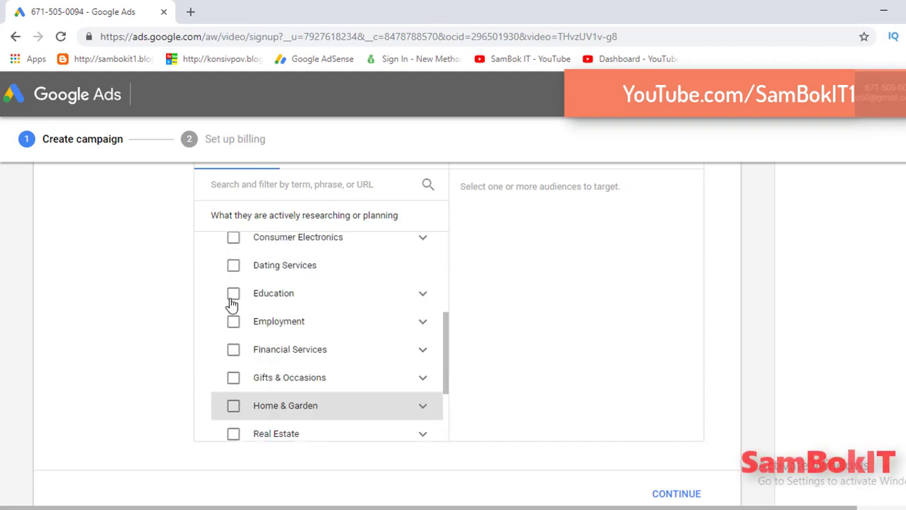
scroll(233, 303, "up", 5)
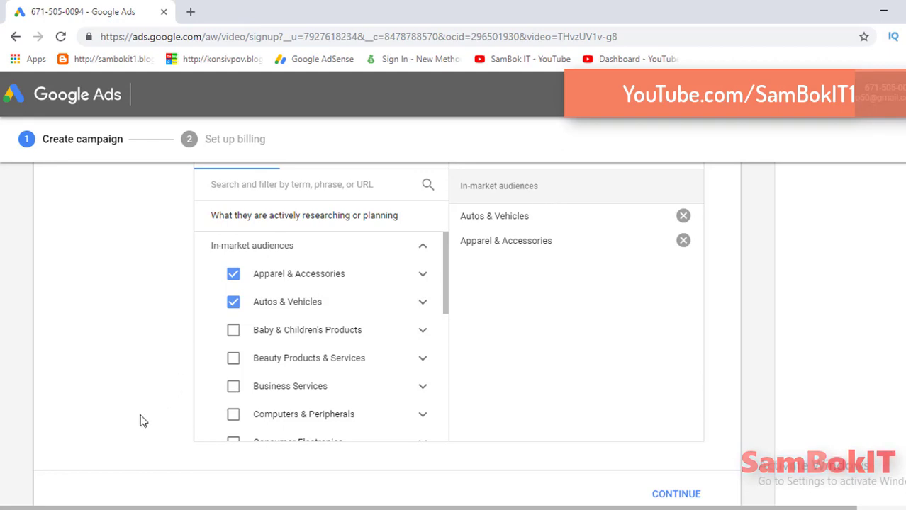
scroll(234, 334, "up", 1)
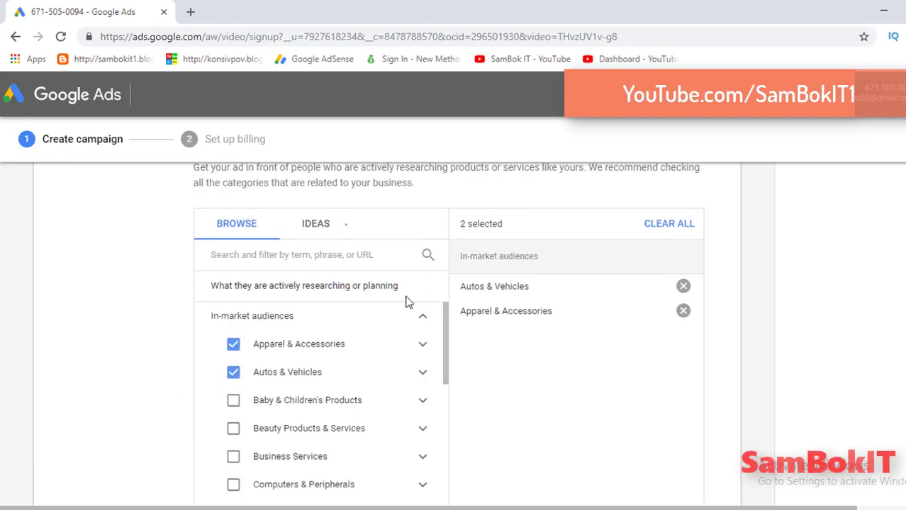
scroll(230, 411, "up", 3)
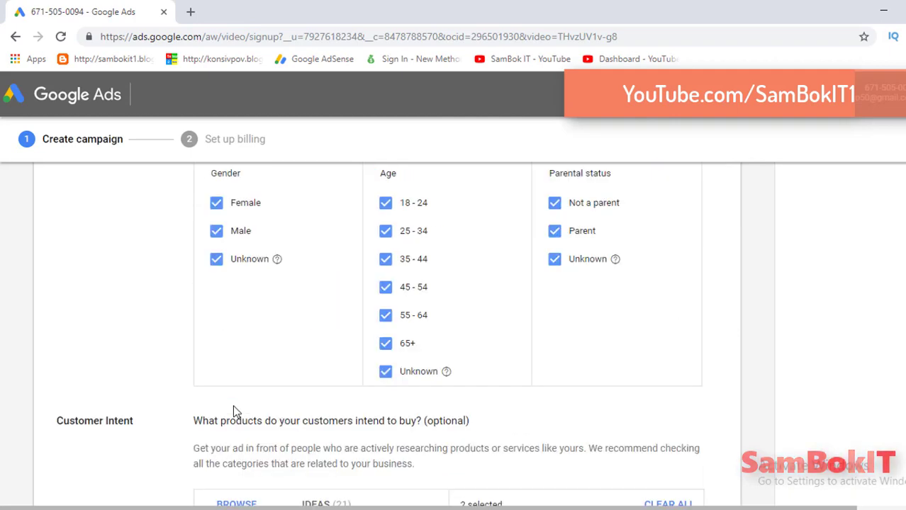
Step: Add the in-market audiences Baby & Children's Products, Beauty Products & Services and Business Services
scroll(234, 411, "down", 1)
scroll(236, 411, "down", 1)
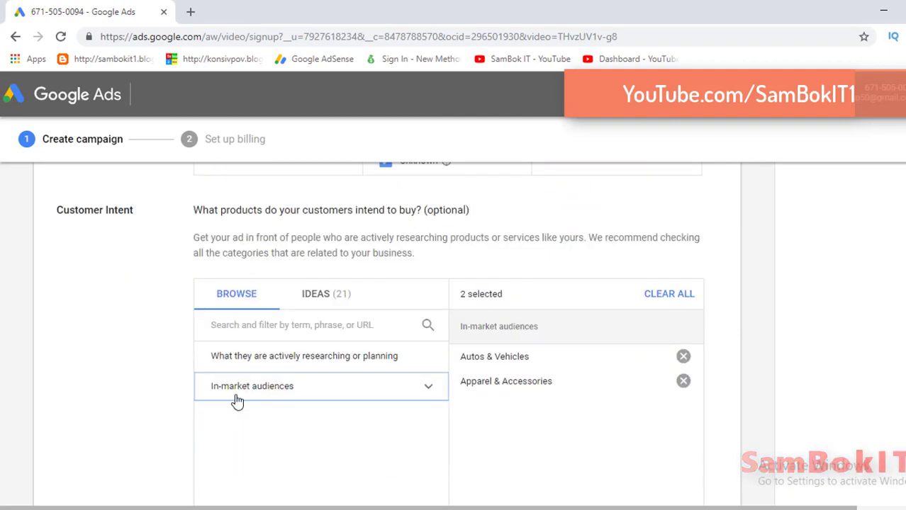
left_click(379, 396)
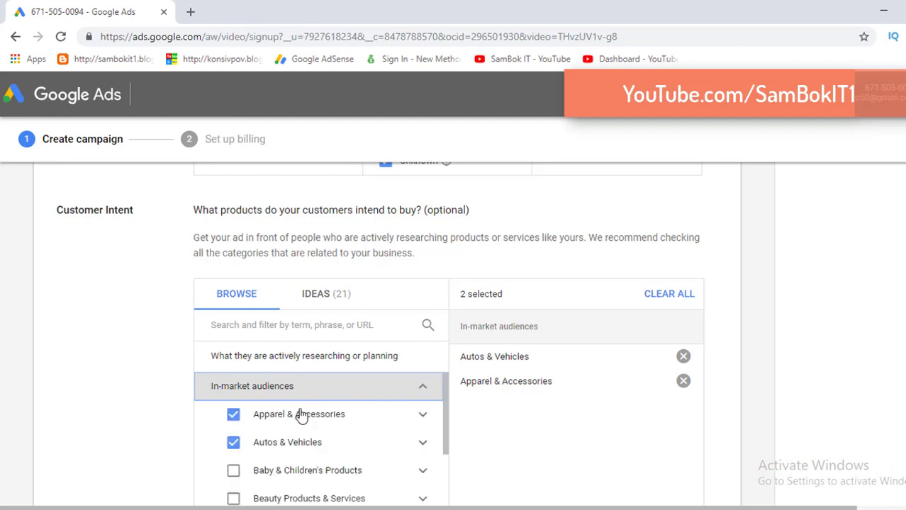
scroll(297, 420, "down", 2)
left_click(233, 386)
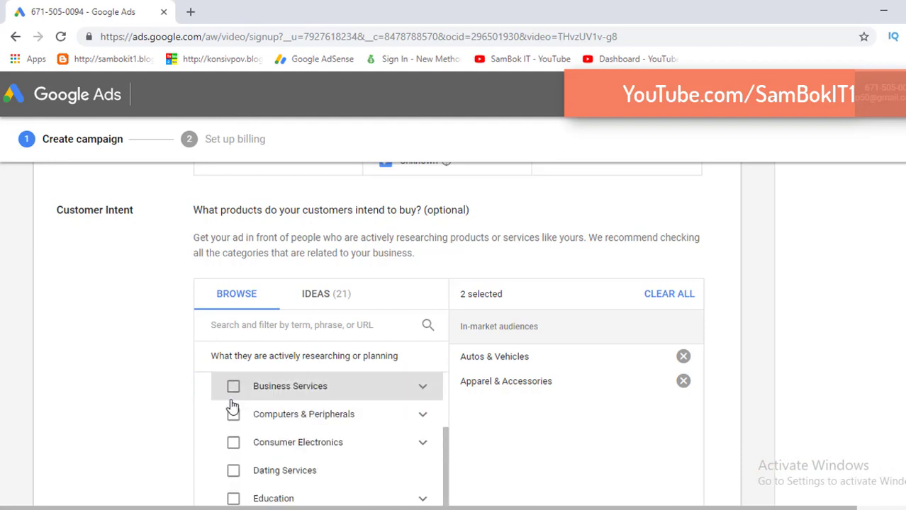
scroll(232, 411, "up", 2)
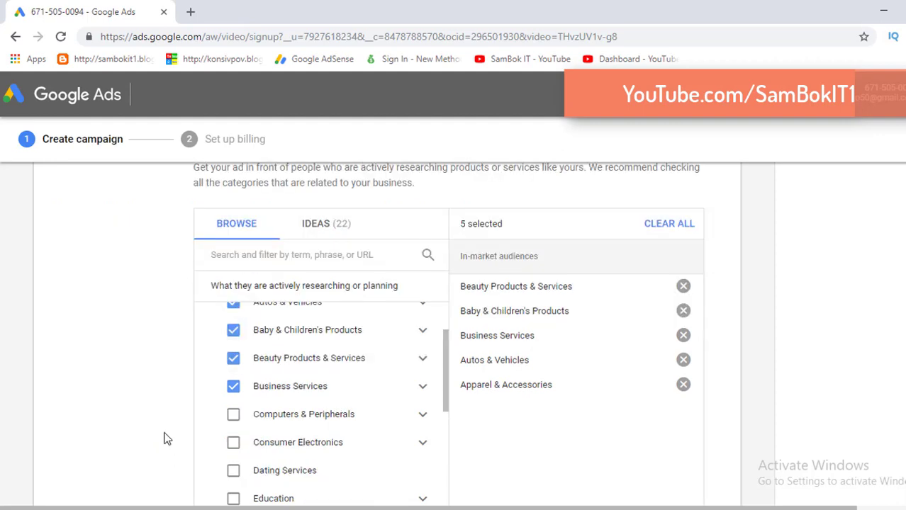
Step: Add the in-market audiences Computers & Peripherals, Consumer Electronics, Dating Services and Education, and review the selected audiences
scroll(228, 412, "down", 1)
scroll(229, 362, "down", 1)
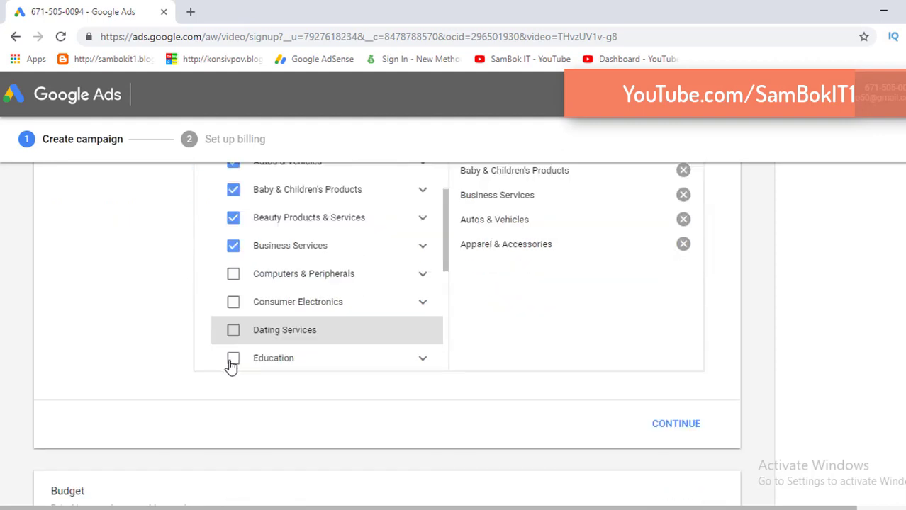
scroll(234, 283, "down", 1)
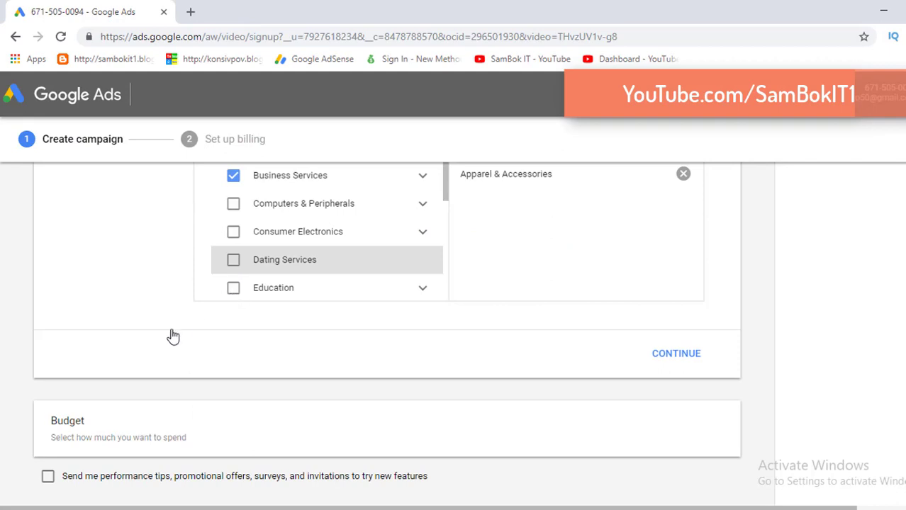
scroll(231, 285, "up", 1)
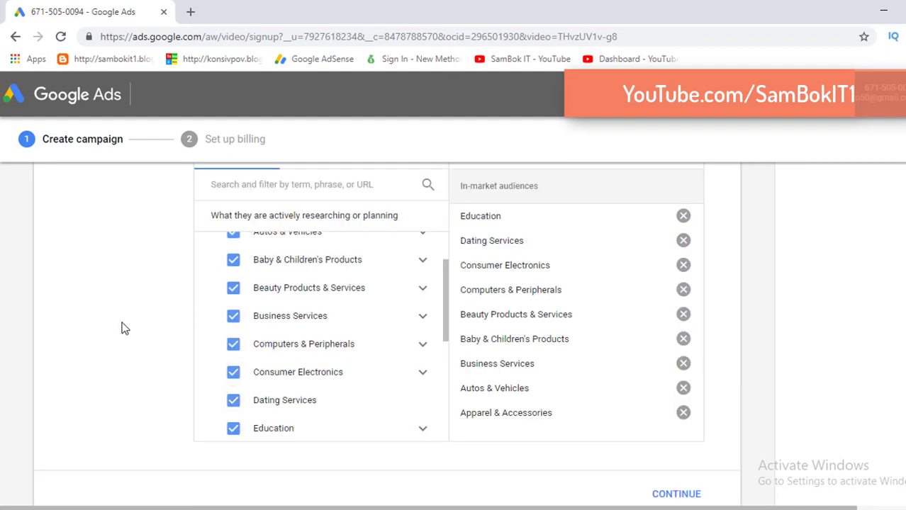
scroll(122, 328, "up", 1)
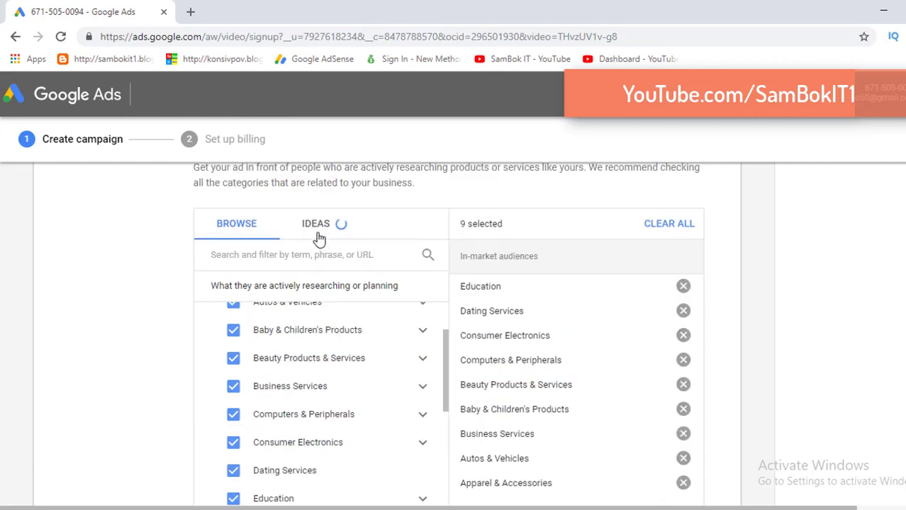
scroll(667, 254, "down", 1)
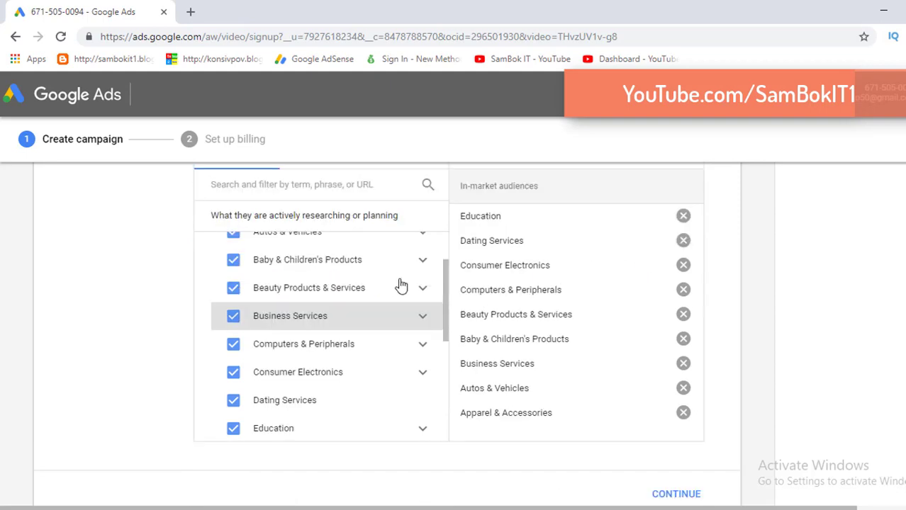
scroll(255, 199, "down", 1)
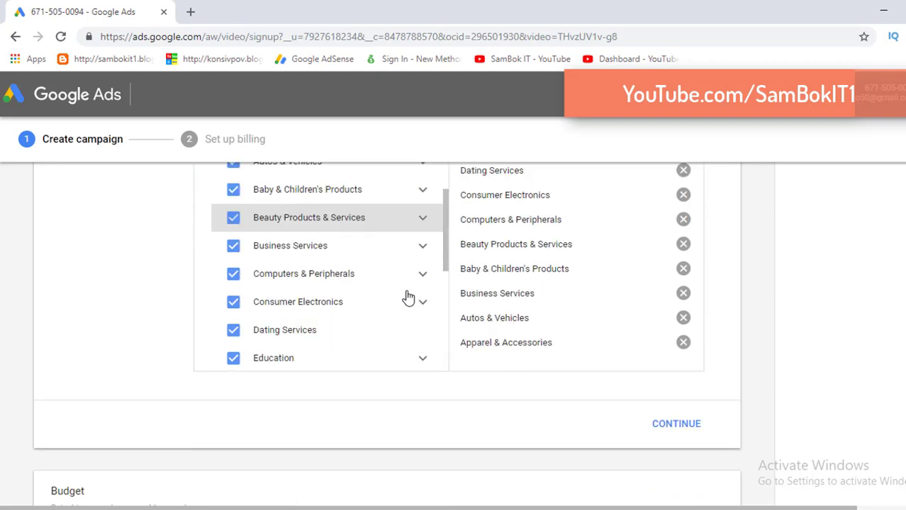
Step: Finish the audience selection and open the campaign's Budget section
scroll(409, 296, "down", 2)
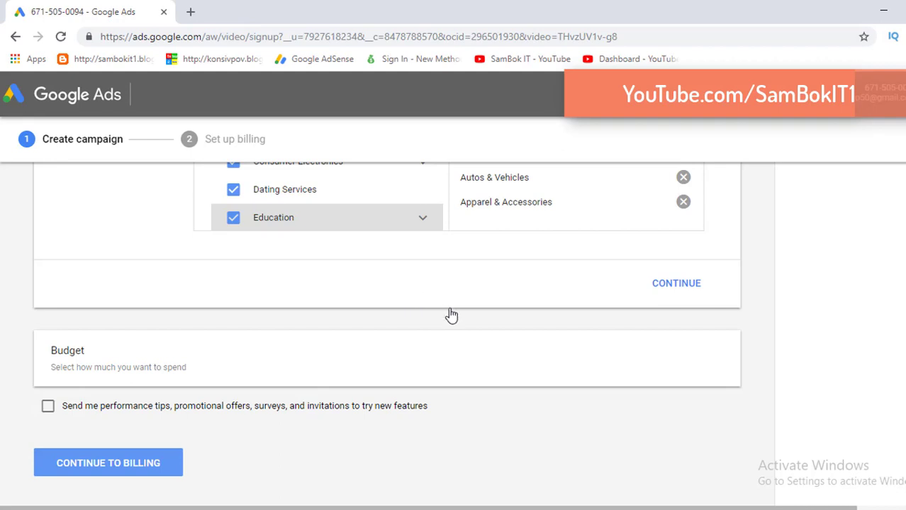
scroll(451, 316, "down", 1)
scroll(451, 317, "up", 2)
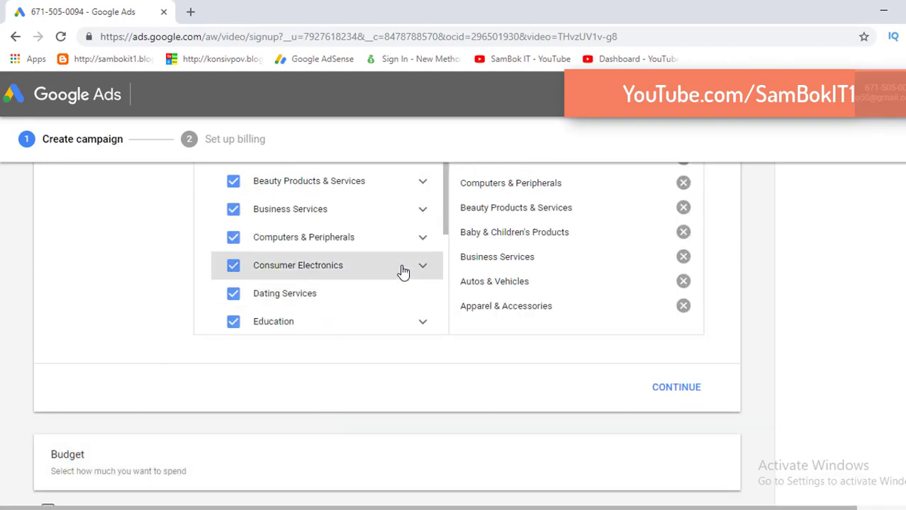
scroll(397, 269, "up", 2)
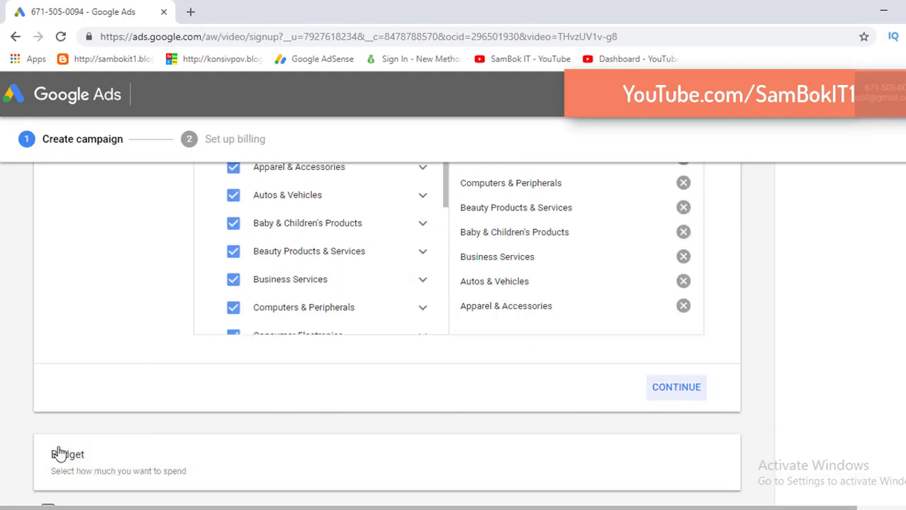
left_click(122, 454)
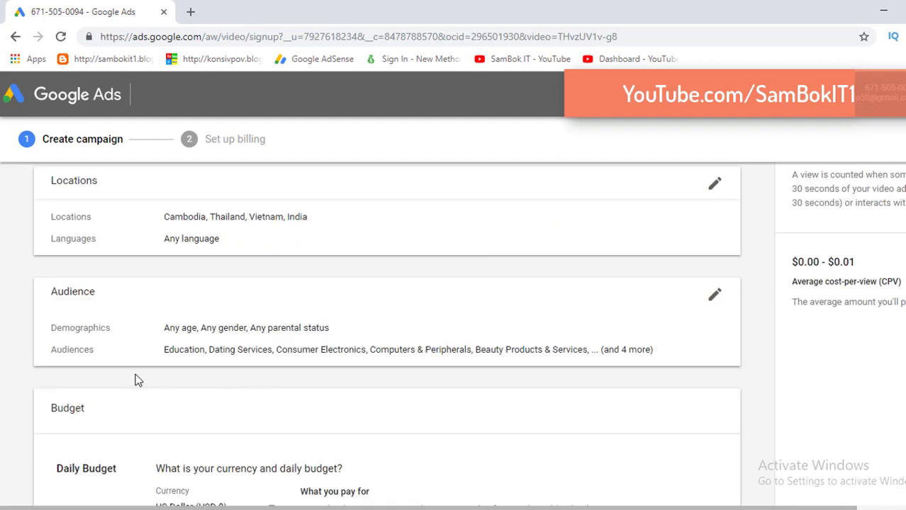
Step: Choose US Dollar (USD $) as the currency for the campaign budget
scroll(125, 380, "down", 2)
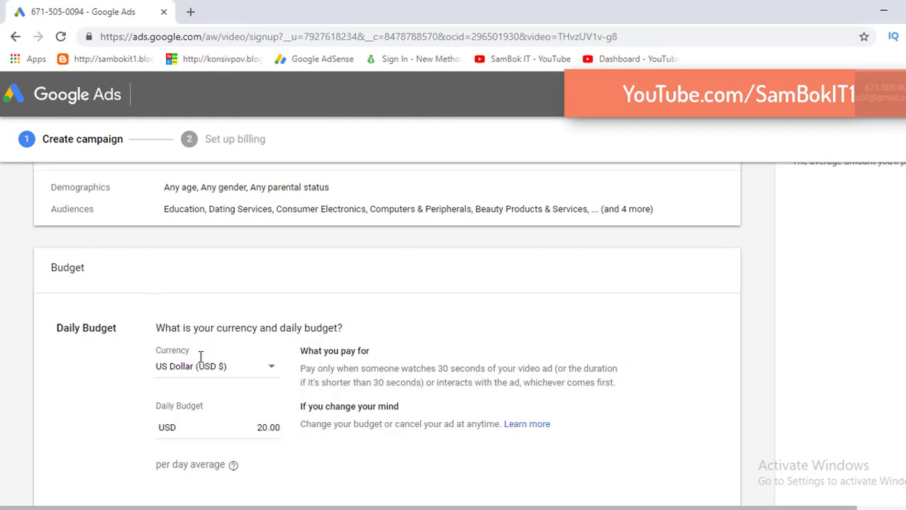
scroll(227, 366, "down", 1)
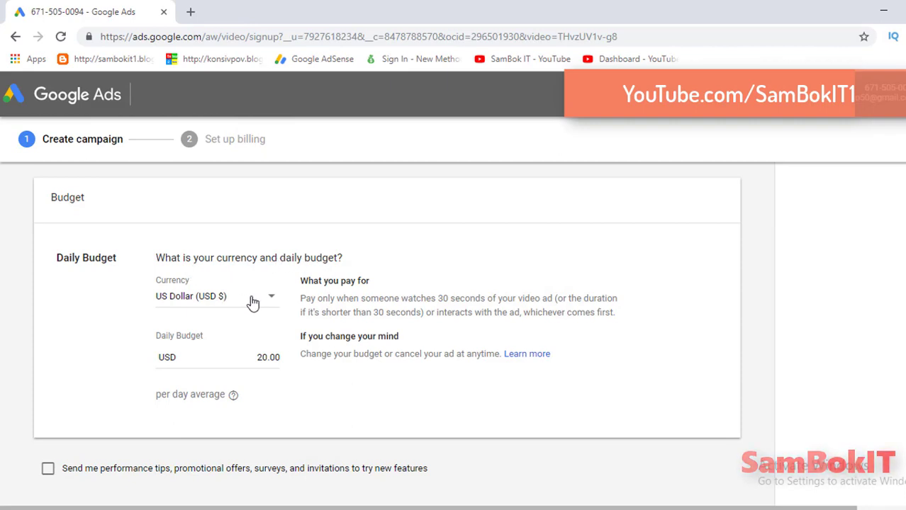
left_click(272, 303)
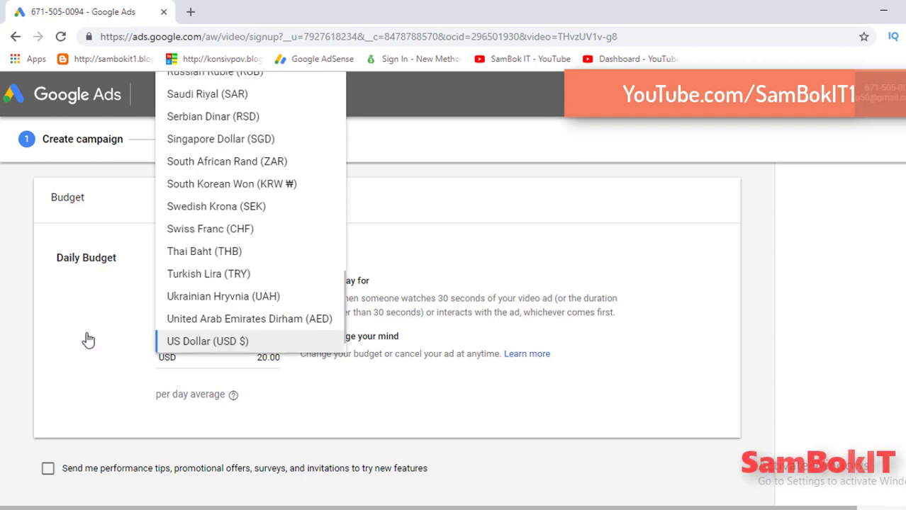
left_click(181, 341)
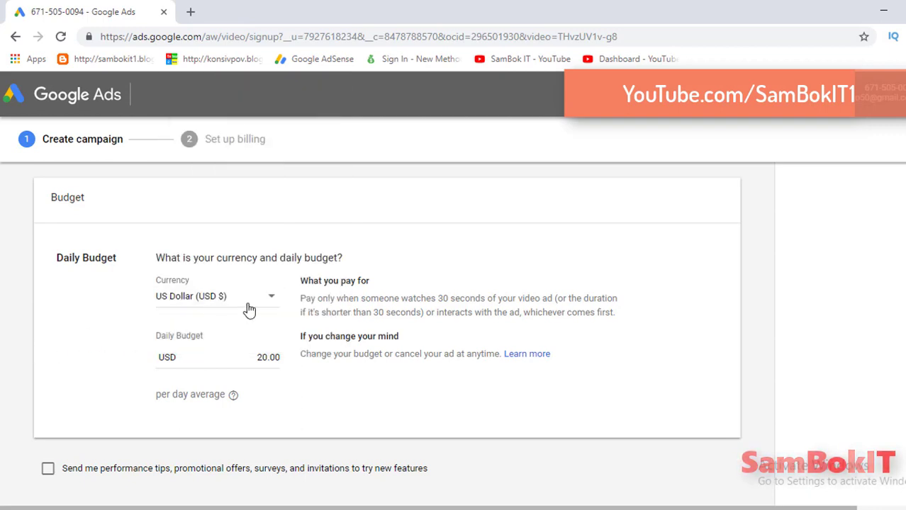
Step: Set the campaign's daily budget to 5.00 USD
left_click(261, 357)
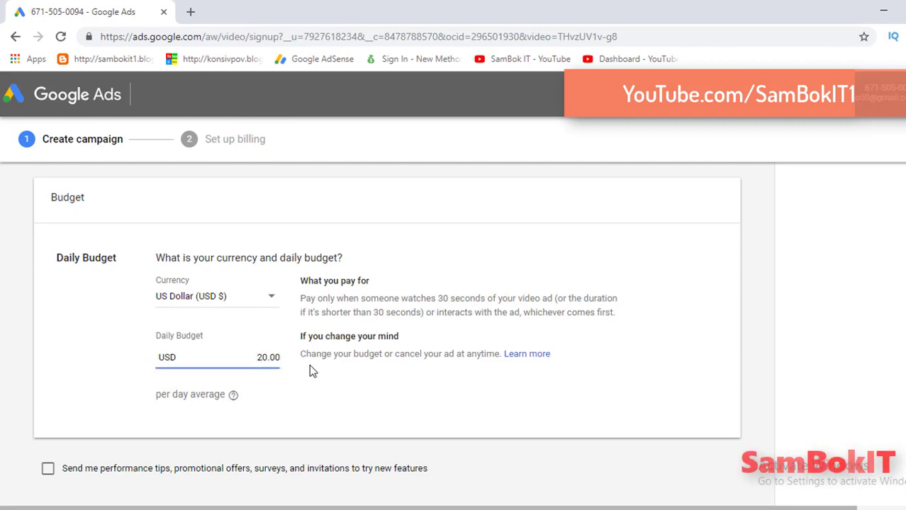
key("Right")
key("Right")
key("BackSpace")
key("BackSpace")
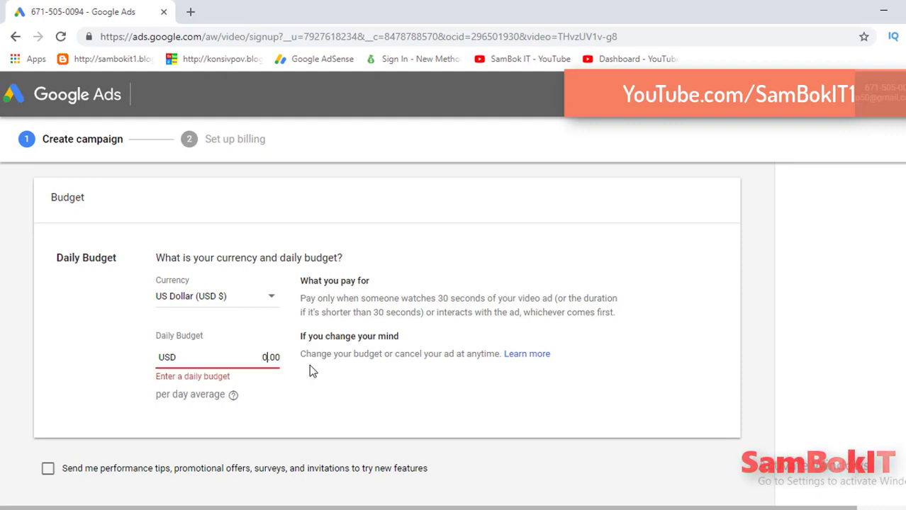
type("5")
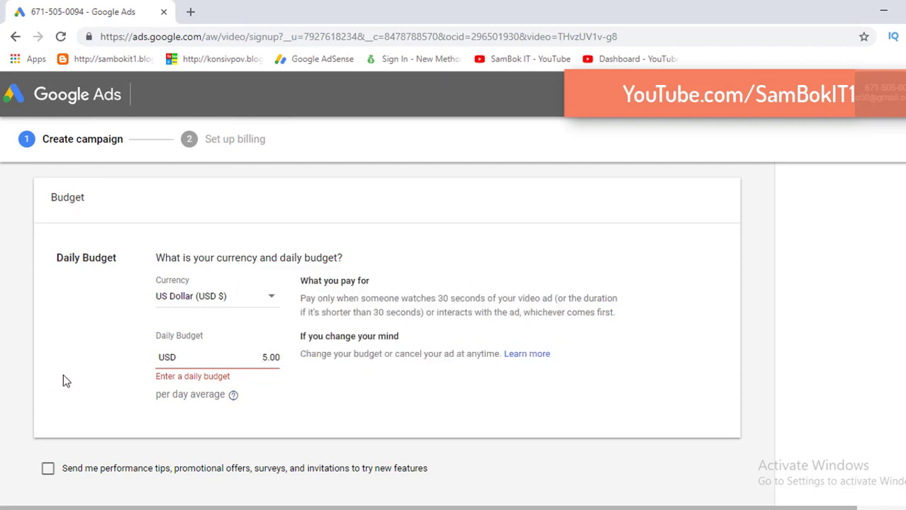
Step: Try a daily budget of 100.00 USD and clear the amount again
left_click(269, 358)
scroll(233, 346, "down", 1)
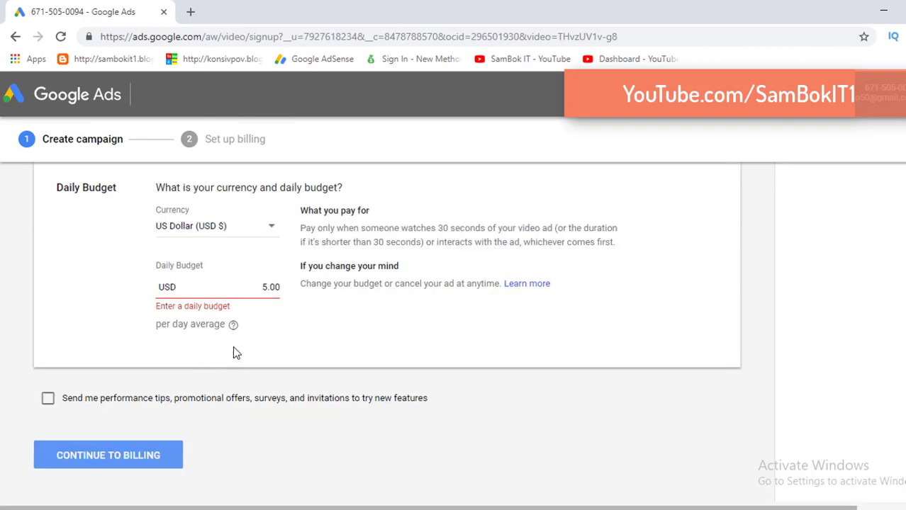
left_click_drag(261, 287, 272, 287)
key("BackSpace")
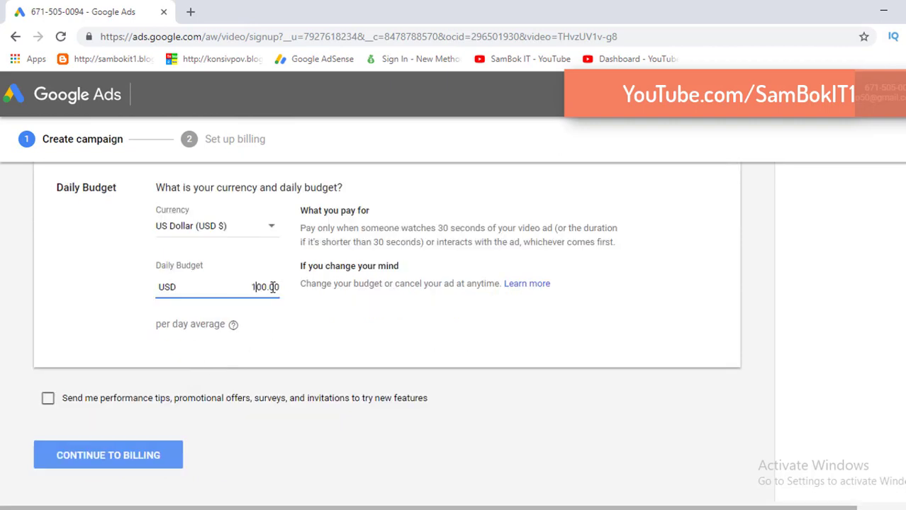
type("10")
key("BackSpace")
key("BackSpace")
key("BackSpace")
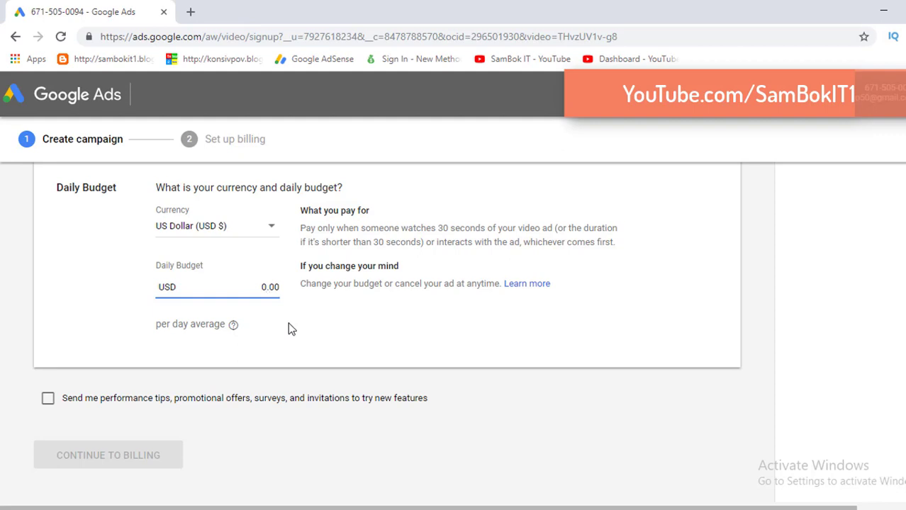
Step: Enter 5.00 USD again as the daily budget and review the budget details
key("BackSpace")
type("5")
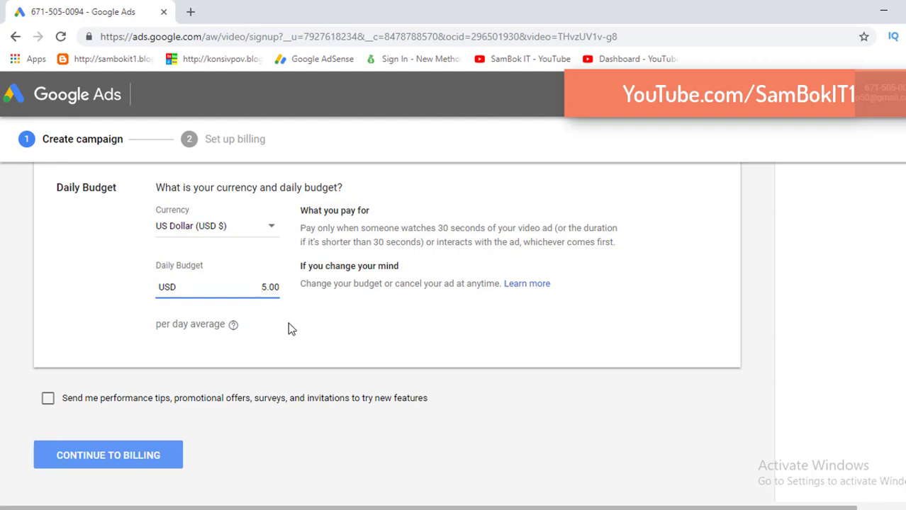
left_click(138, 317)
scroll(339, 326, "up", 2)
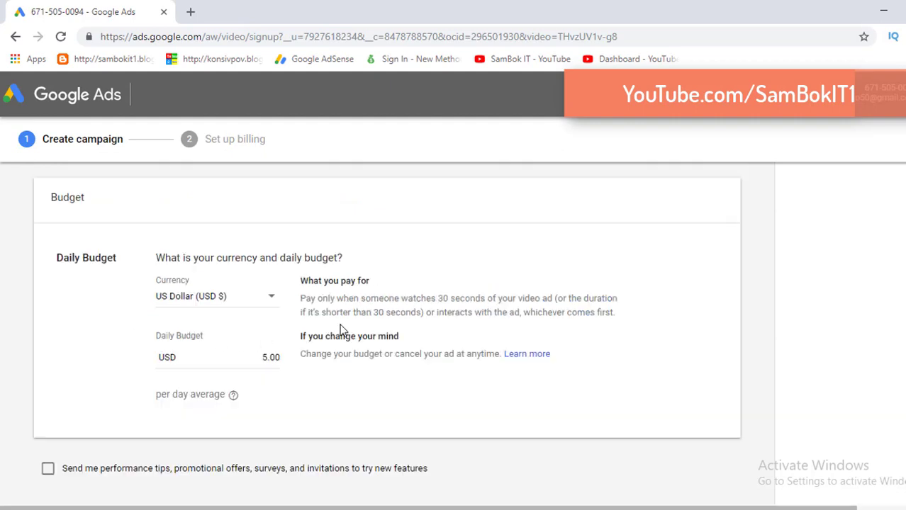
scroll(340, 328, "down", 2)
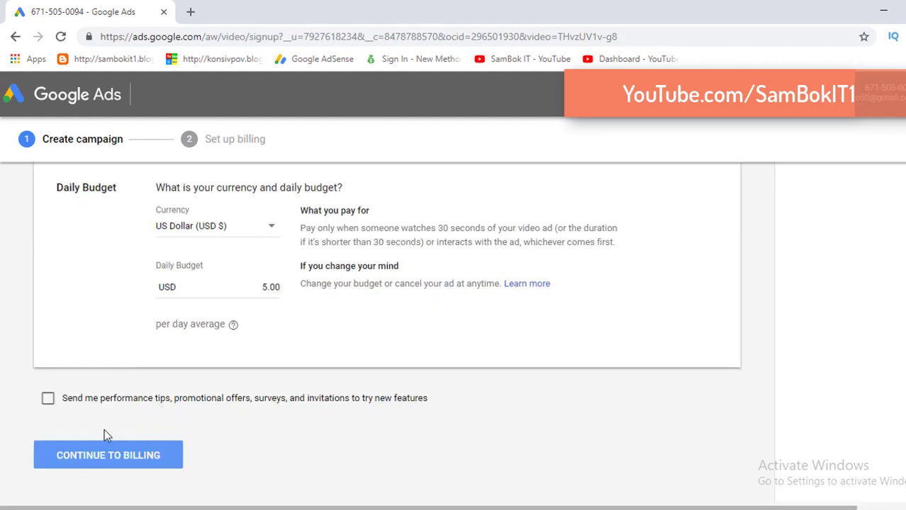
Step: Opt in to performance tips, promotional offers, surveys and feature invitations, and continue to the billing setup
left_click(48, 403)
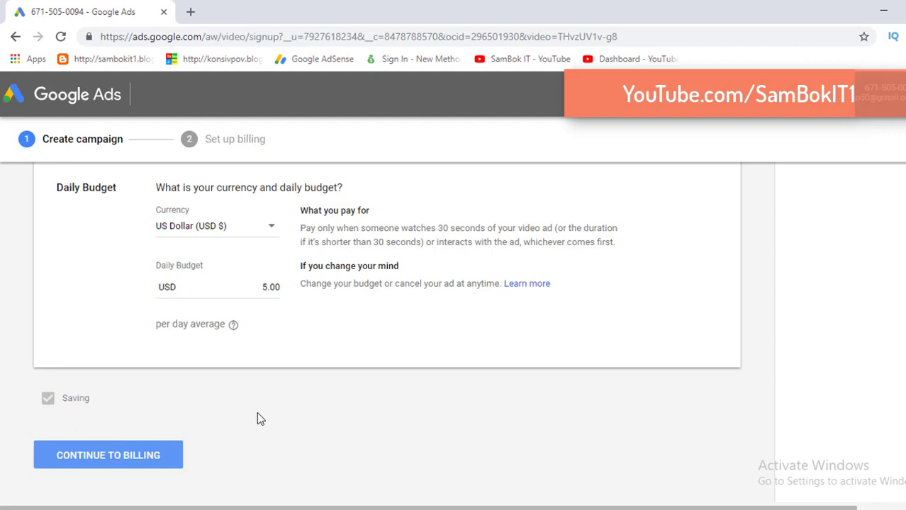
scroll(301, 419, "up", 1)
scroll(302, 418, "up", 2)
scroll(302, 419, "down", 1)
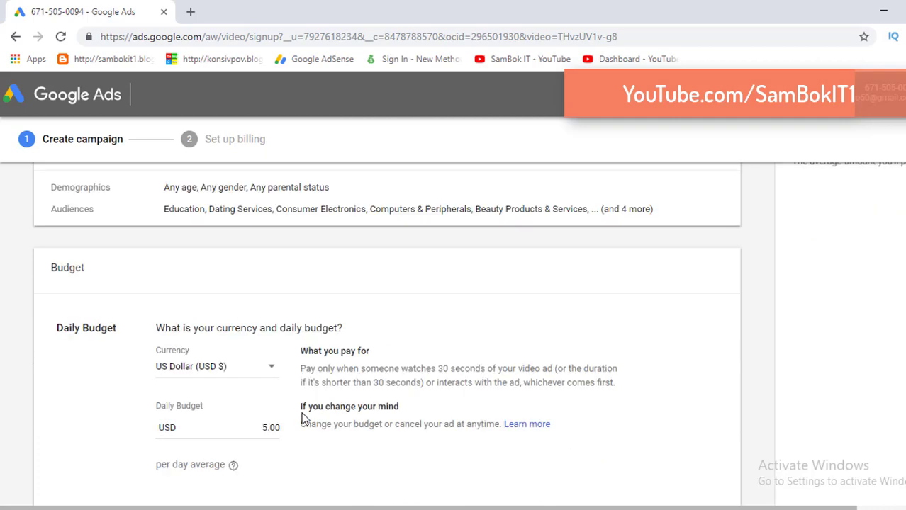
scroll(302, 419, "up", 1)
scroll(304, 419, "down", 3)
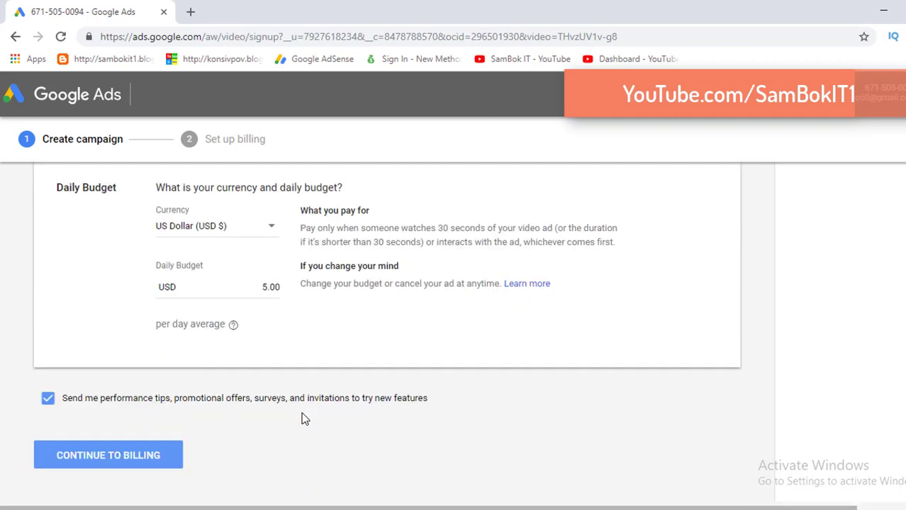
scroll(168, 419, "down", 1)
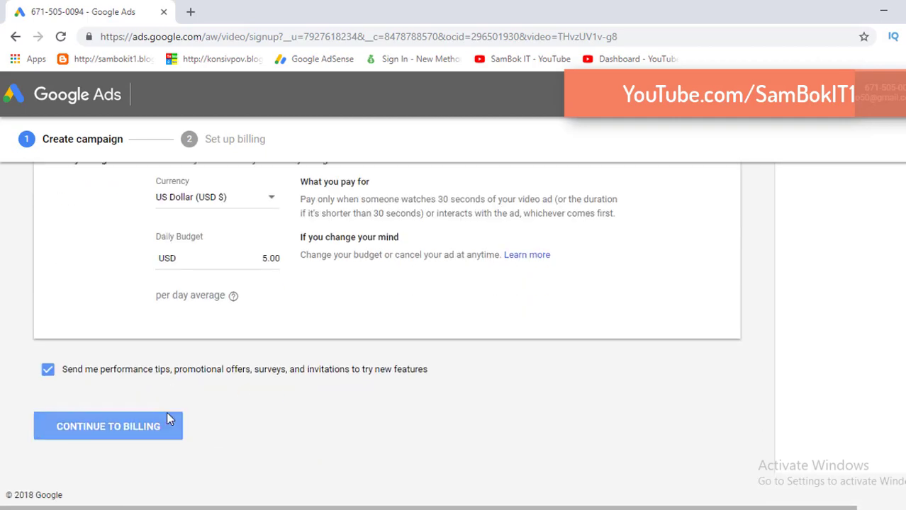
left_click(90, 435)
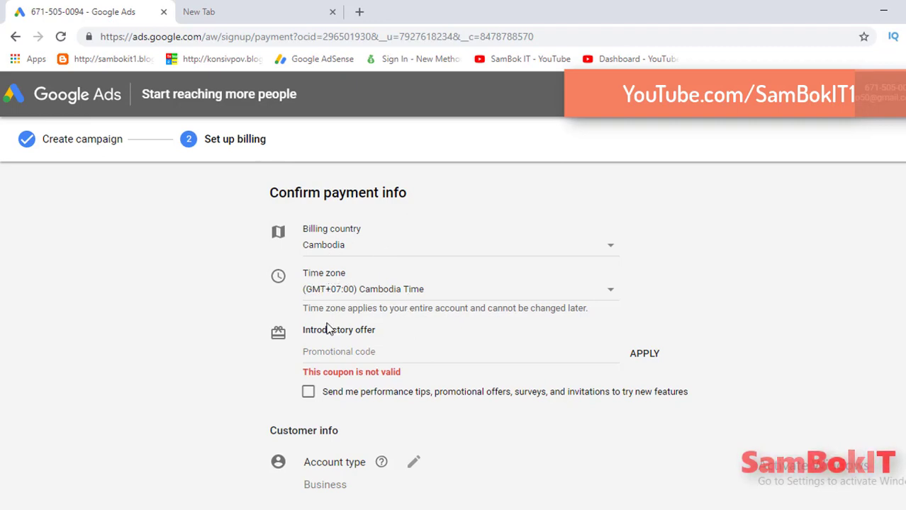
Step: Review the payment info, including the promotional code field and the explanation of the account type
scroll(312, 323, "down", 1)
left_click(308, 281)
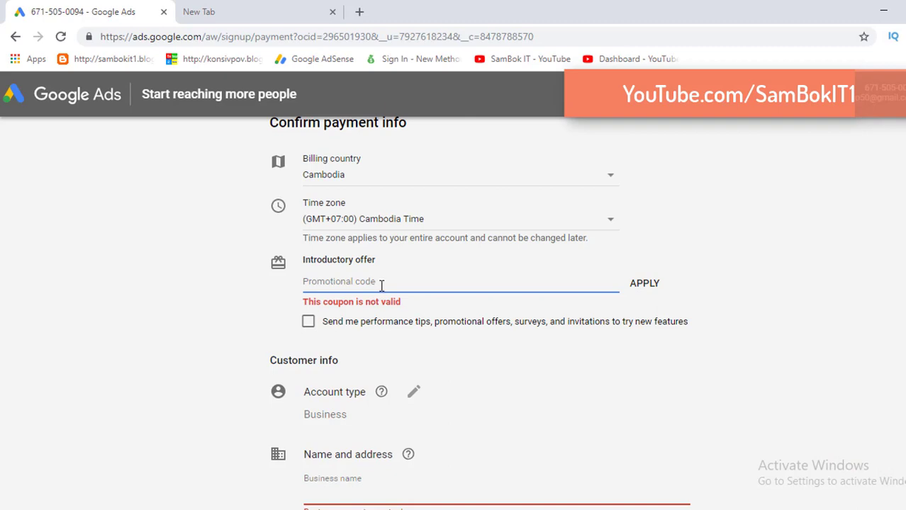
scroll(260, 376, "down", 2)
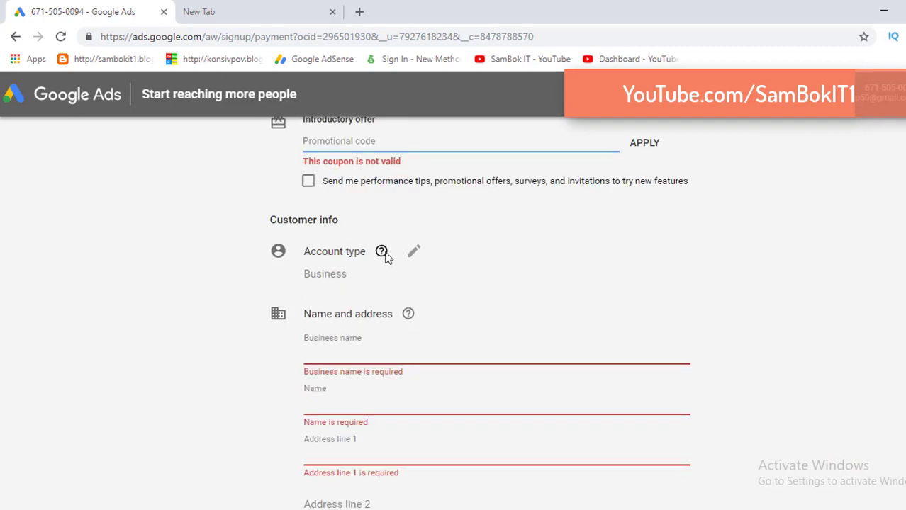
mouse_move(381, 252)
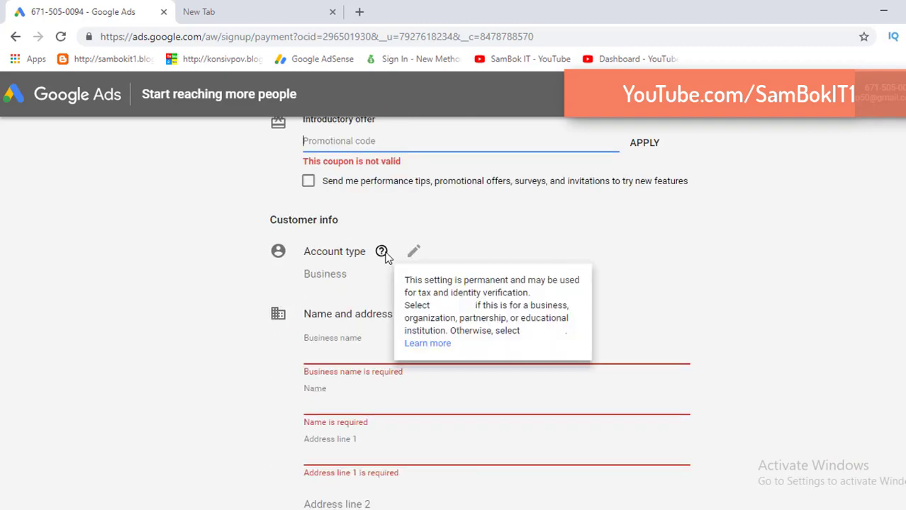
left_click(353, 267)
Step: Change the billing account type to Individual
left_click(410, 254)
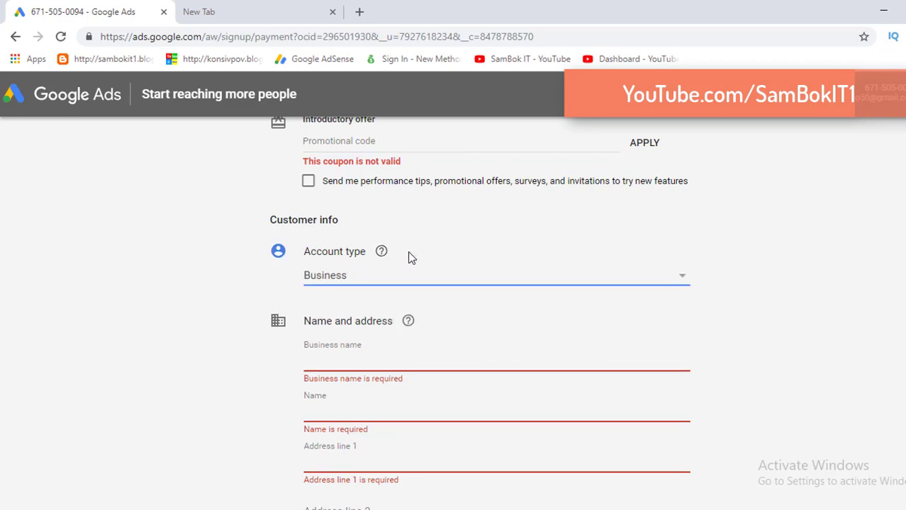
left_click(683, 281)
left_click(331, 260)
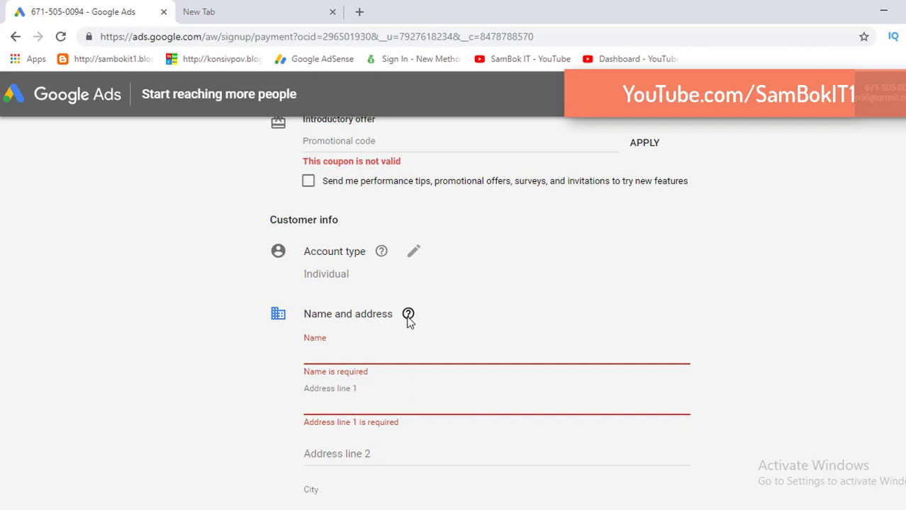
Step: Check what the name and address are for, and enter the customer's name and street address
mouse_move(408, 320)
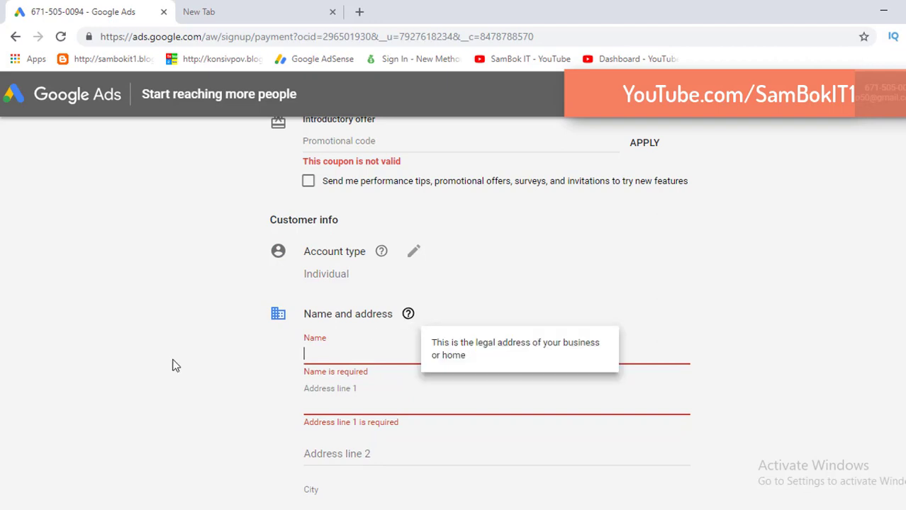
left_click(310, 355)
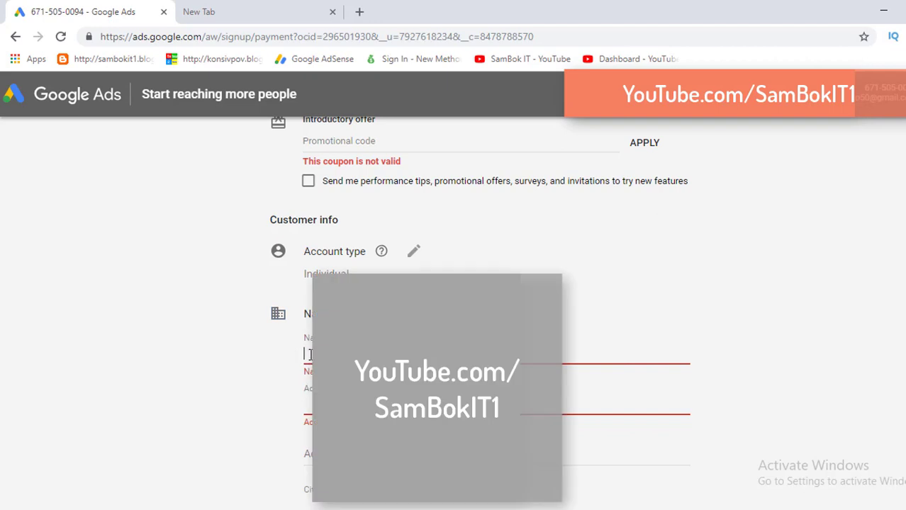
type("ch")
scroll(274, 372, "down", 1)
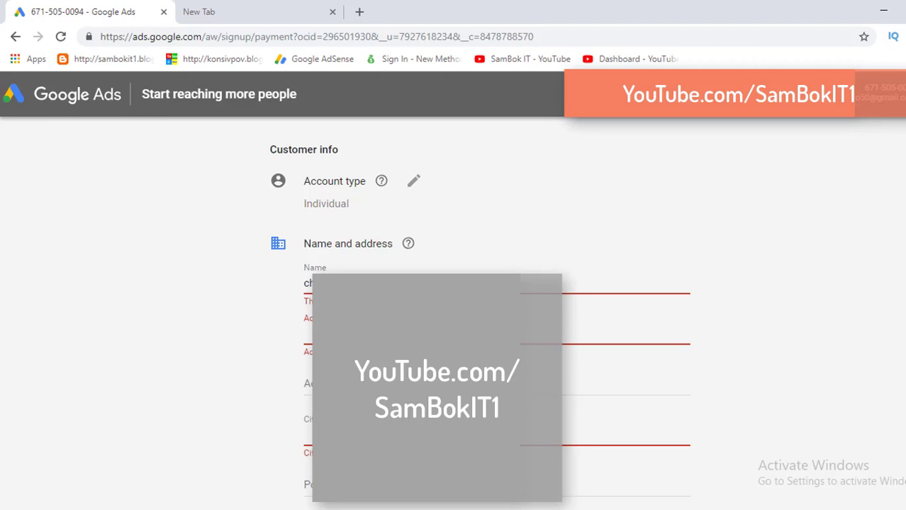
type("#")
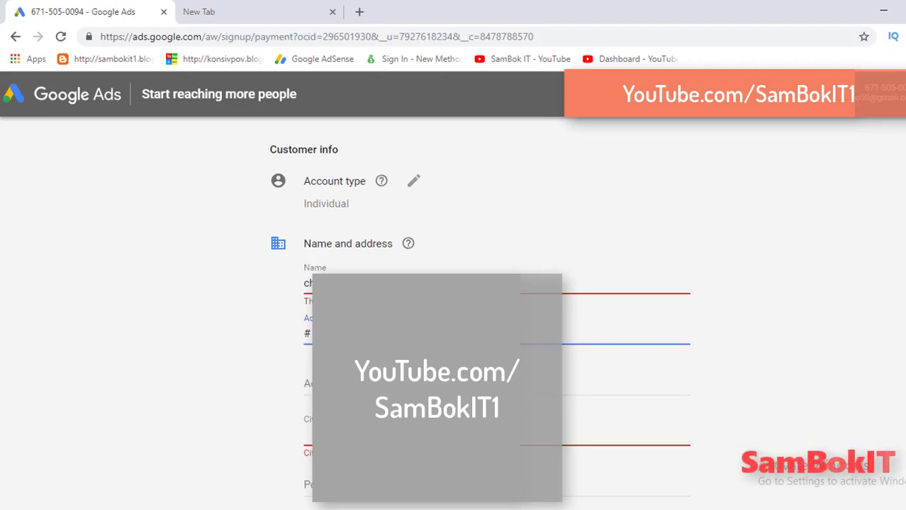
type("5")
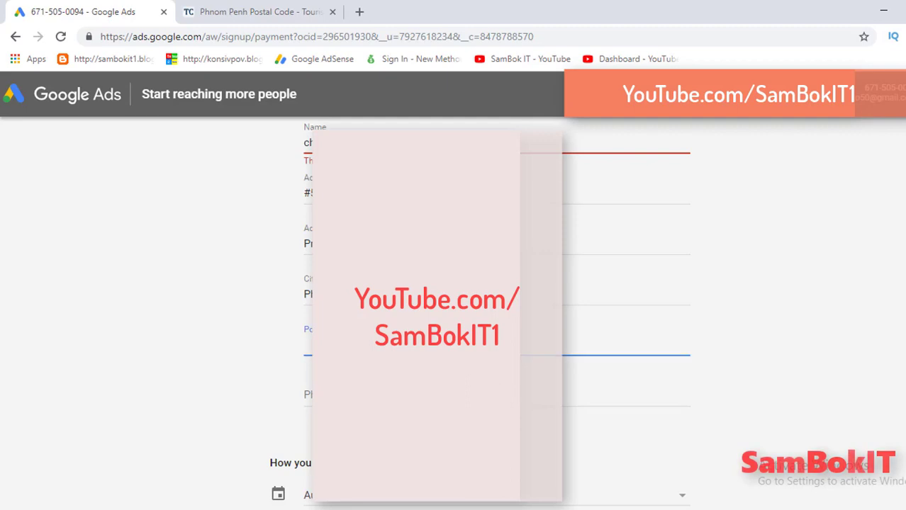
Step: Enter the postal code and the phone number in the customer's name and address details
left_click(624, 193)
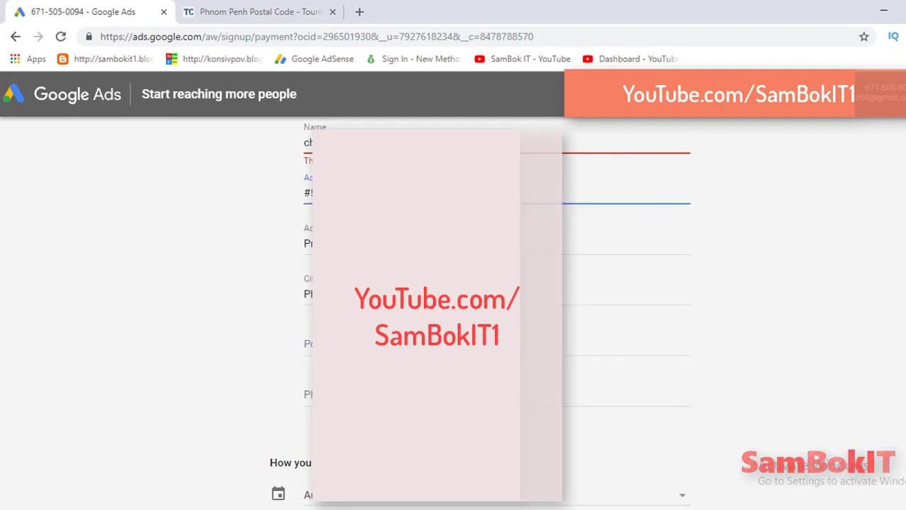
left_click(624, 346)
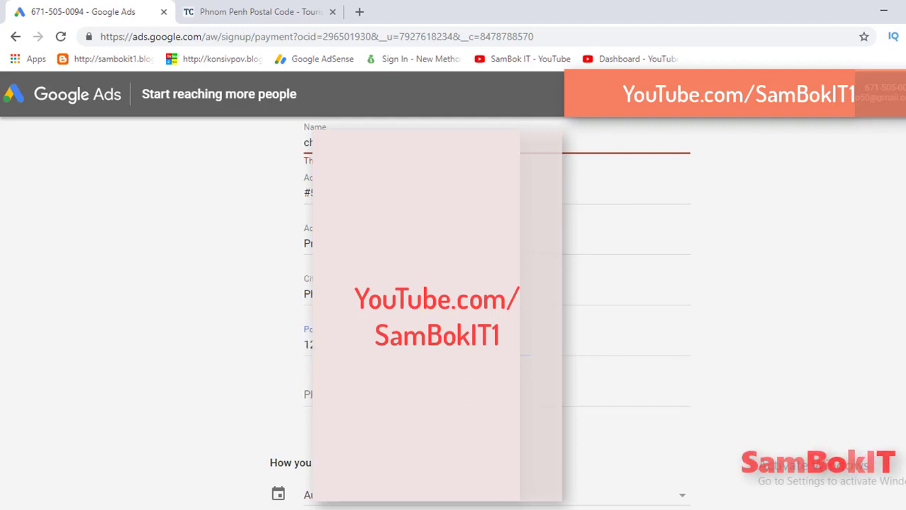
left_click(624, 395)
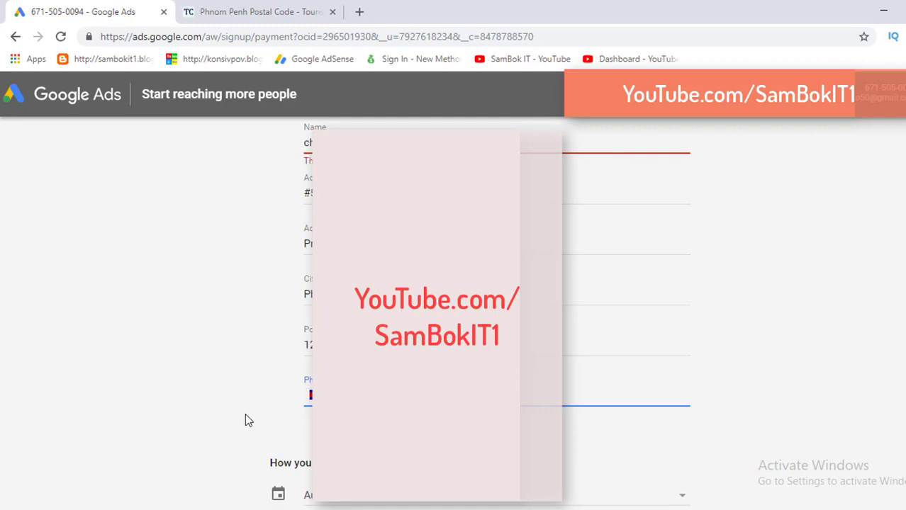
Step: Change how the account pays to Manual payments
scroll(241, 412, "down", 2)
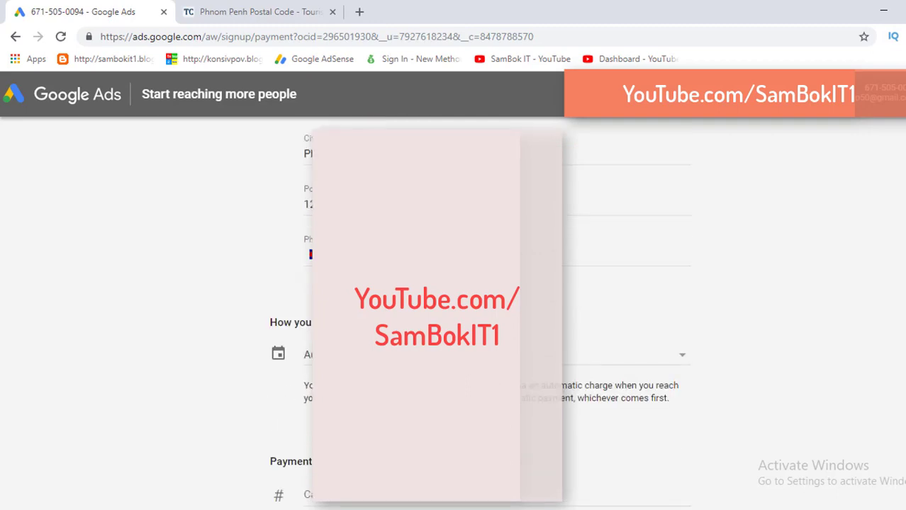
left_click(675, 363)
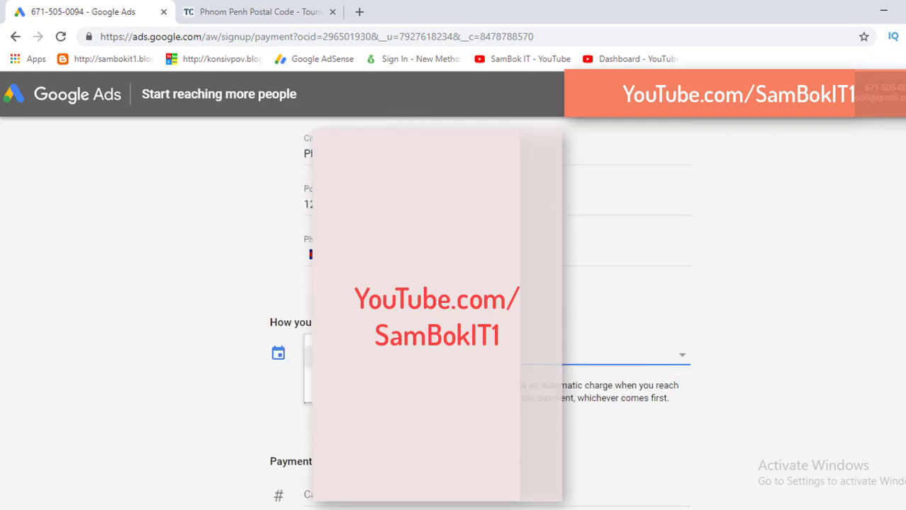
left_click(411, 380)
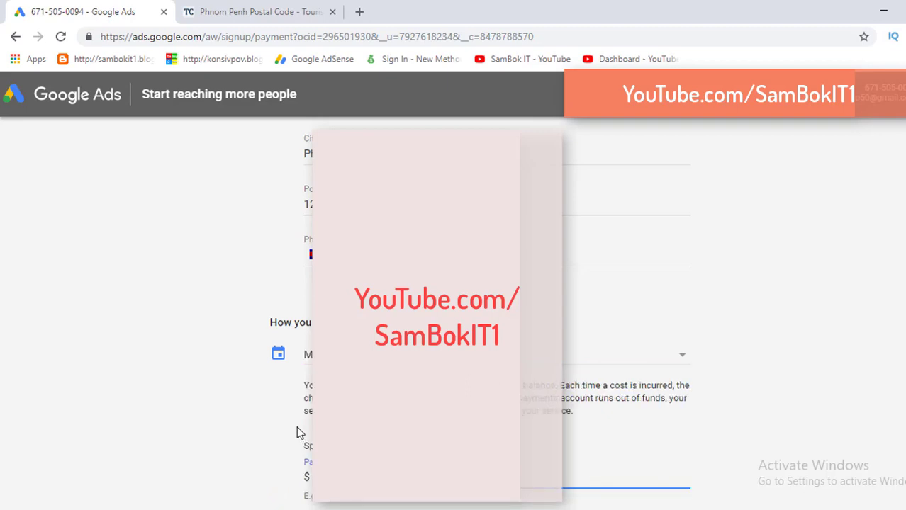
scroll(251, 414, "down", 2)
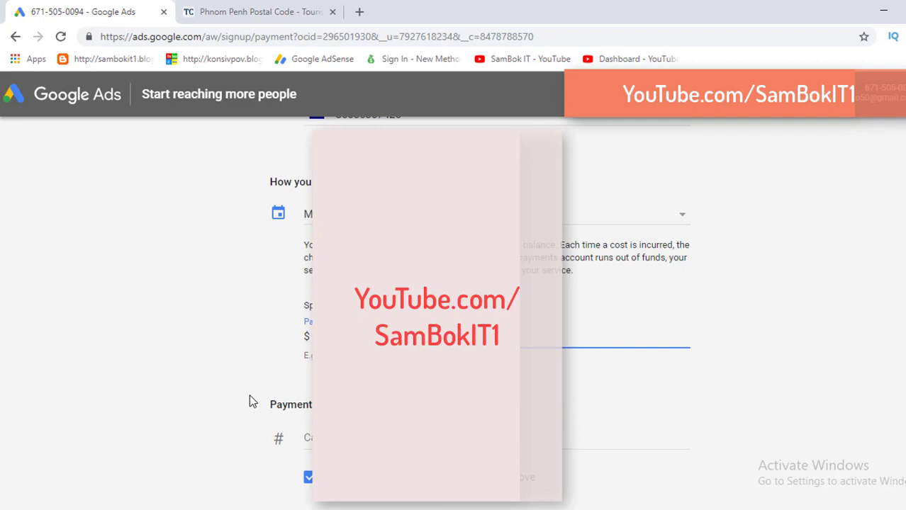
left_click(212, 378)
scroll(270, 357, "up", 1)
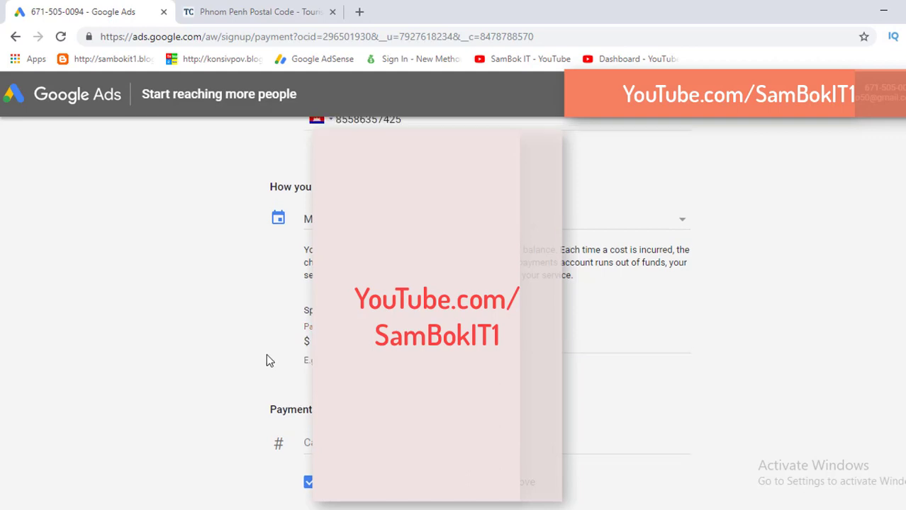
Step: Open the card number entry of the payment method and clear the prefilled cardholder name
scroll(268, 361, "down", 3)
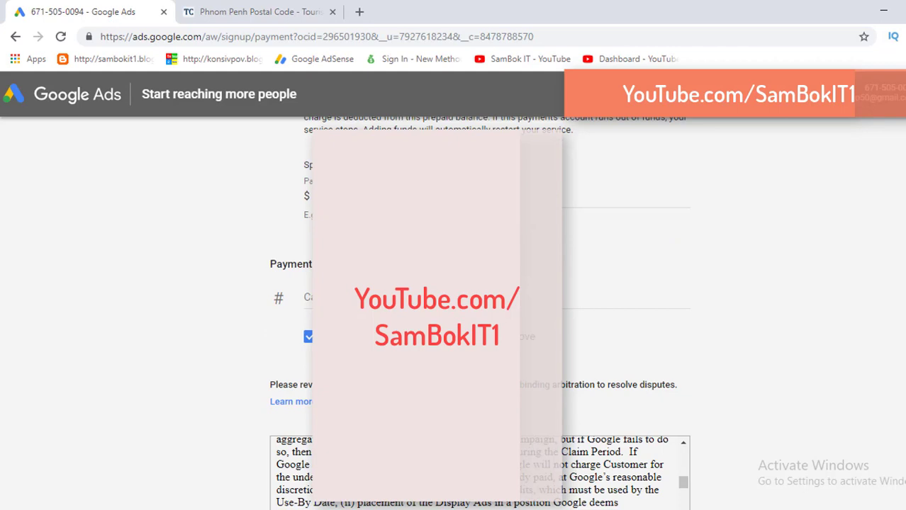
left_click(306, 298)
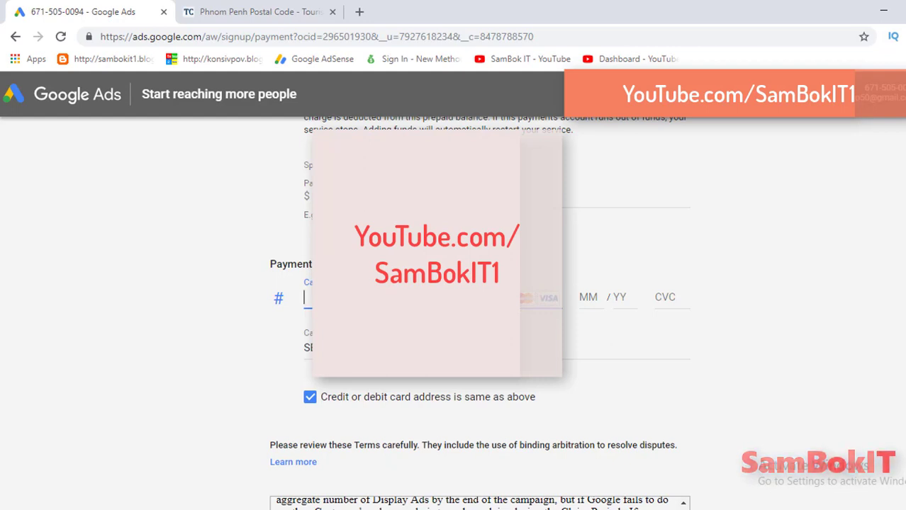
left_click(277, 305)
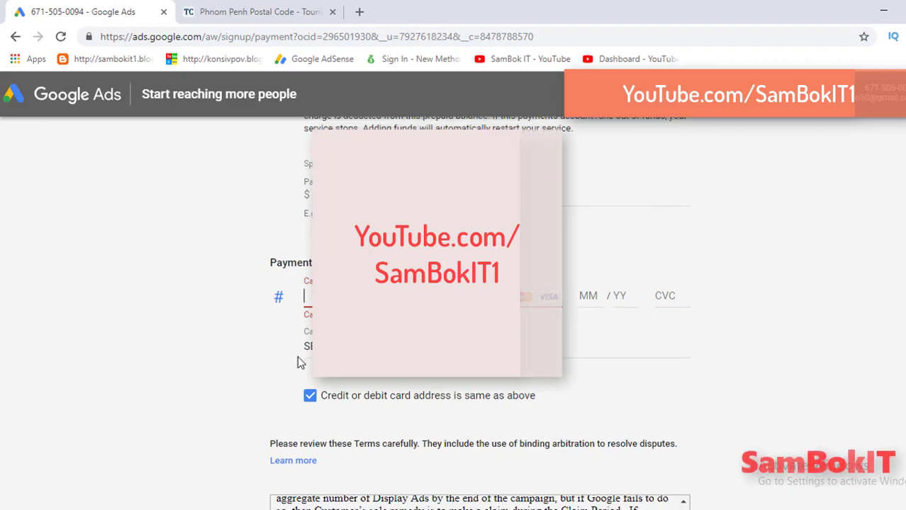
scroll(299, 361, "down", 3)
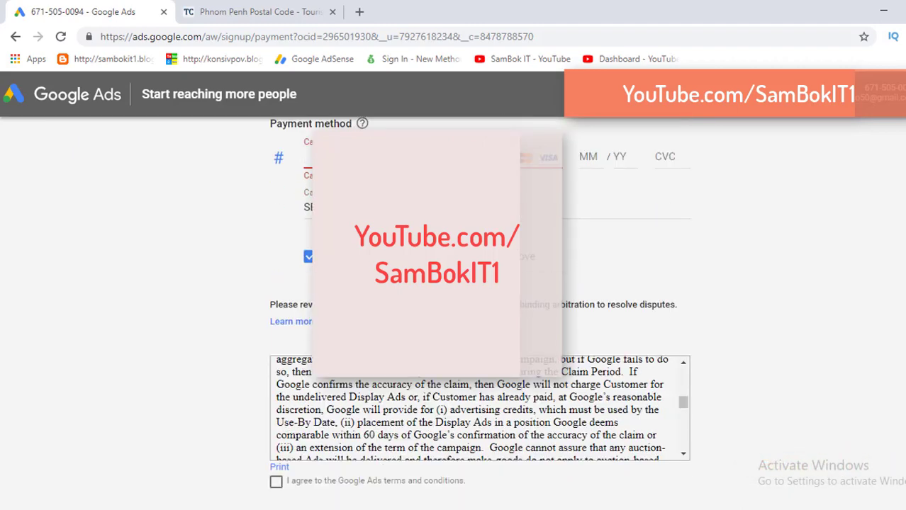
key("Tab")
key("ctrl+a")
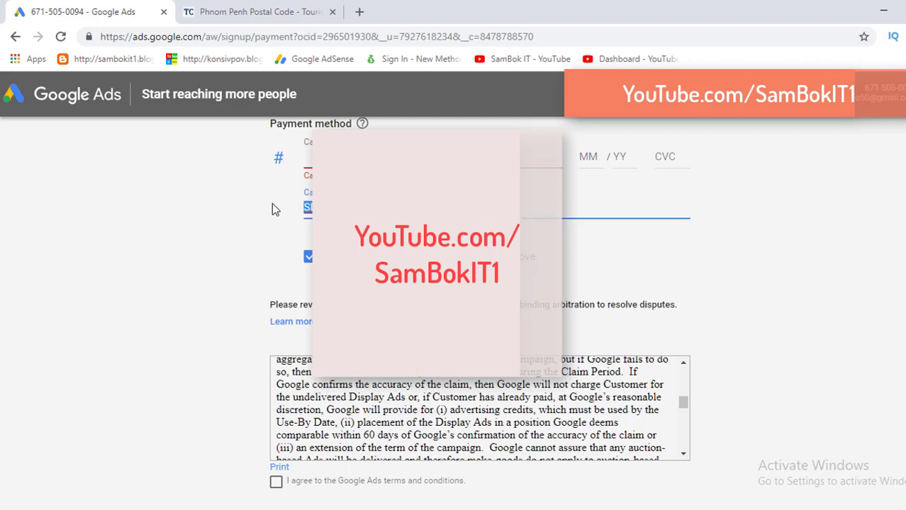
key("BackSpace")
left_click(197, 322)
Step: Agree to the Google Ads terms and conditions and go back to the start of the terms text
scroll(199, 326, "down", 1)
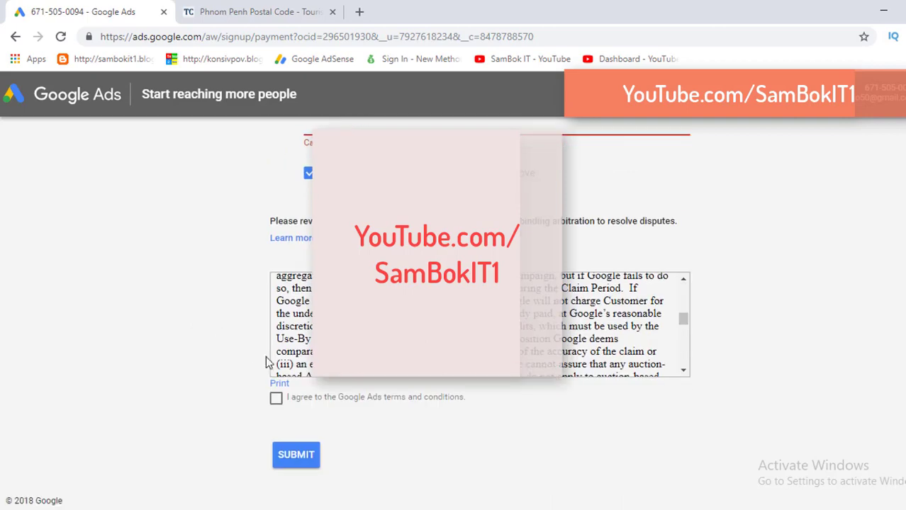
left_click(333, 395)
left_click_drag(683, 323, 687, 280)
Step: Examine the card number, expiry date and CVC fields of the payment method and the Advertising Program Terms
scroll(275, 415, "up", 3)
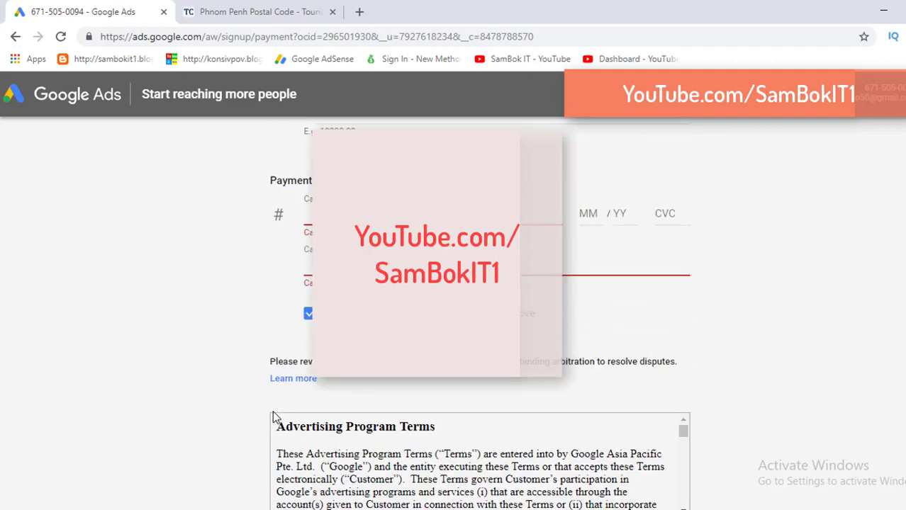
scroll(275, 418, "up", 2)
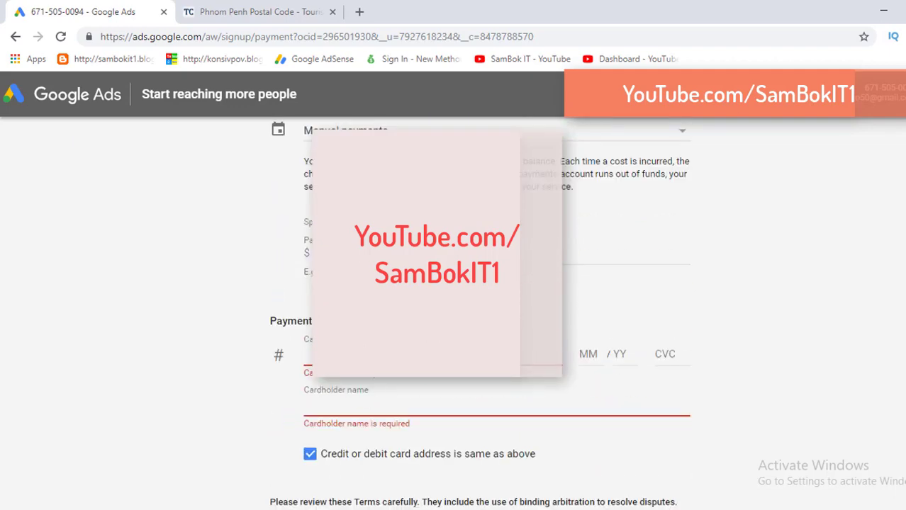
left_click(354, 354)
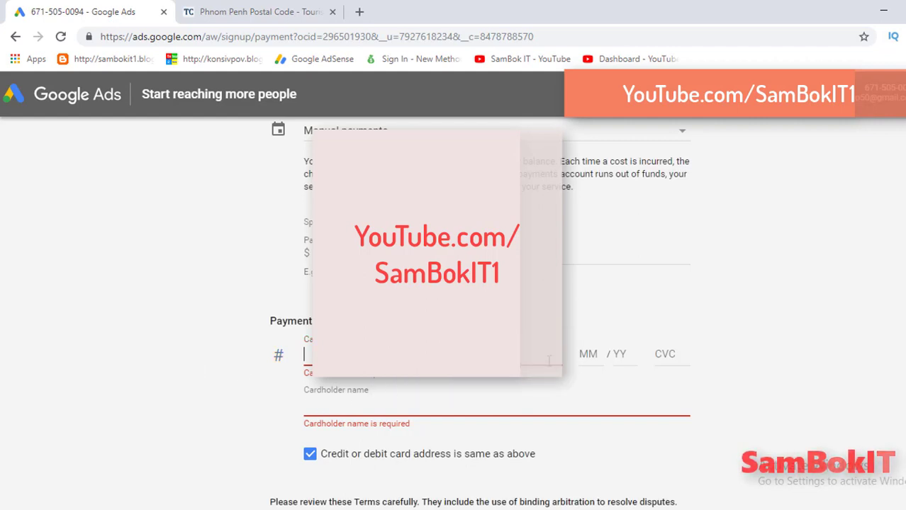
scroll(479, 312, "down", 4)
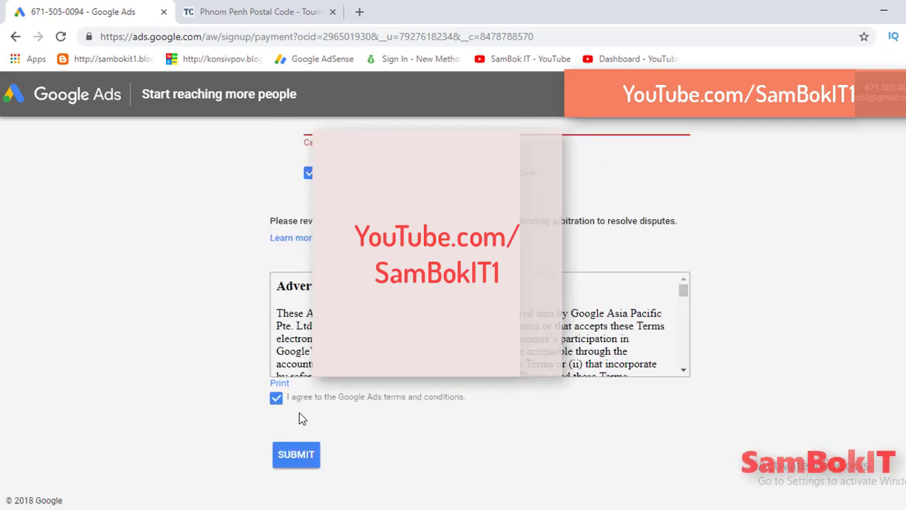
scroll(283, 423, "up", 4)
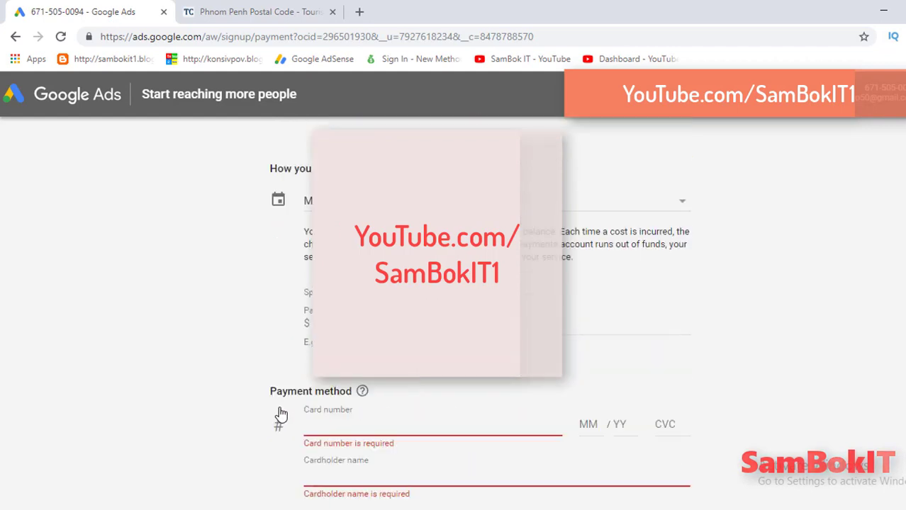
left_click(349, 429)
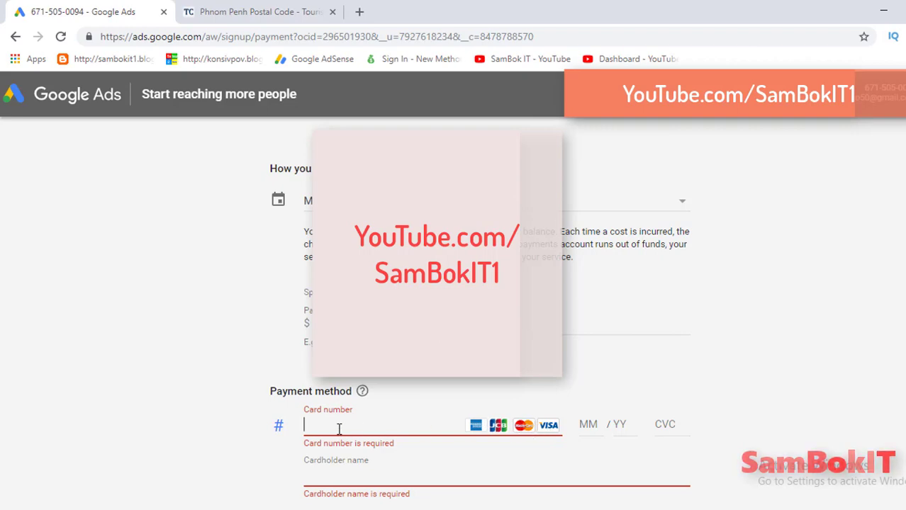
scroll(337, 434, "down", 4)
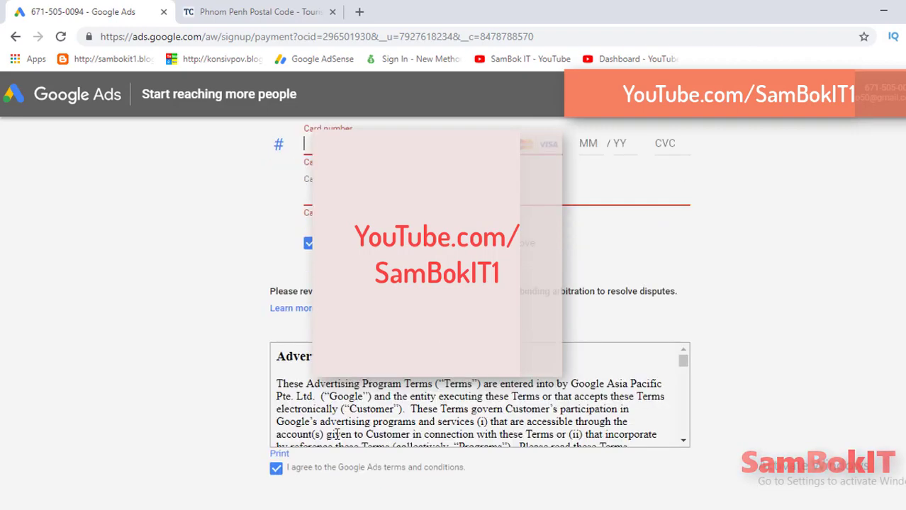
scroll(337, 434, "down", 10)
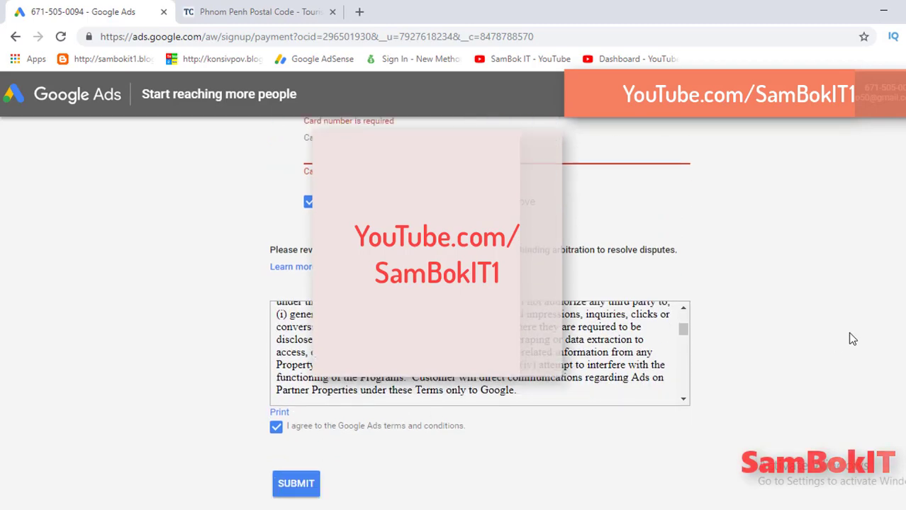
scroll(851, 339, "down", 1)
scroll(480, 323, "up", 3)
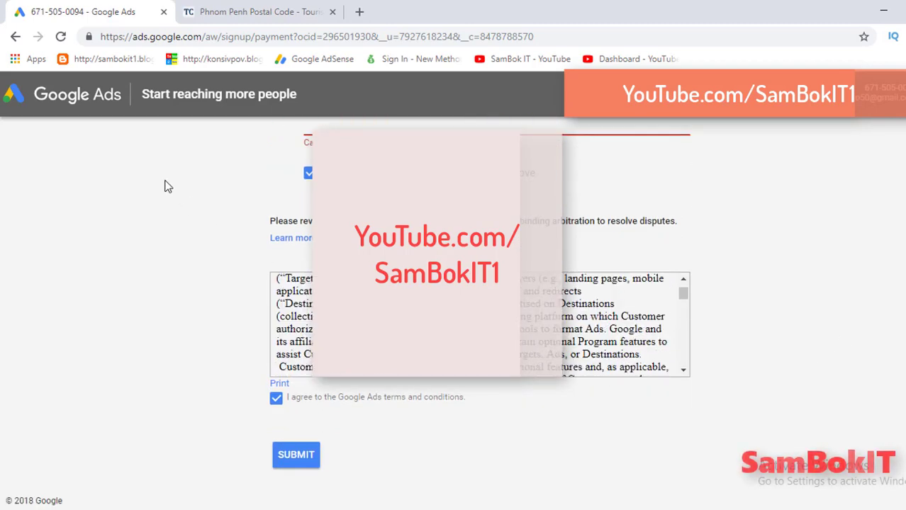
scroll(176, 194, "up", 4)
Step: Enter the cardholder's full name for the payment method and submit the billing form
scroll(176, 194, "down", 1)
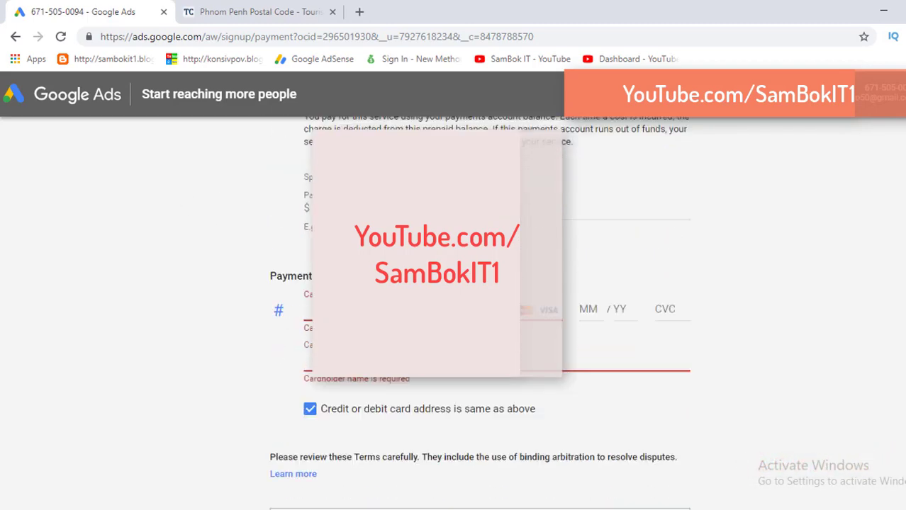
scroll(480, 312, "down", 2)
left_click(305, 264)
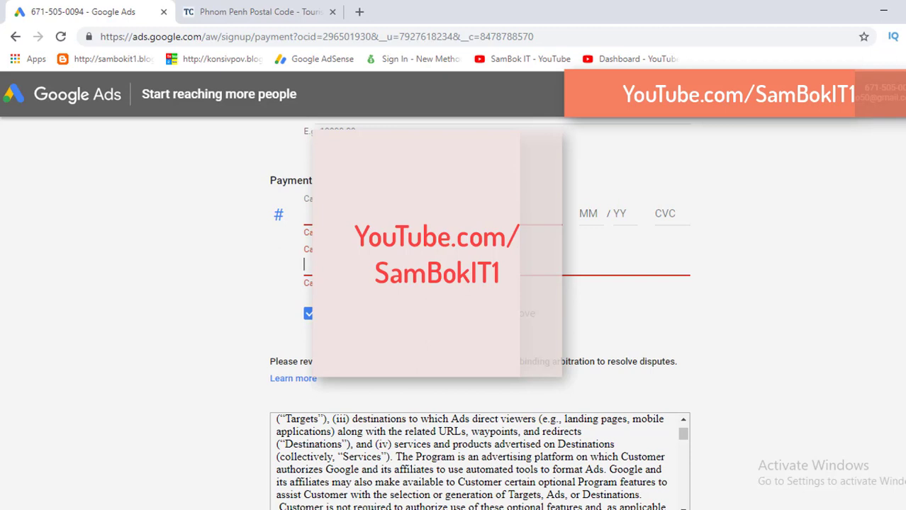
type("Sa")
scroll(212, 383, "down", 2)
left_click(276, 399)
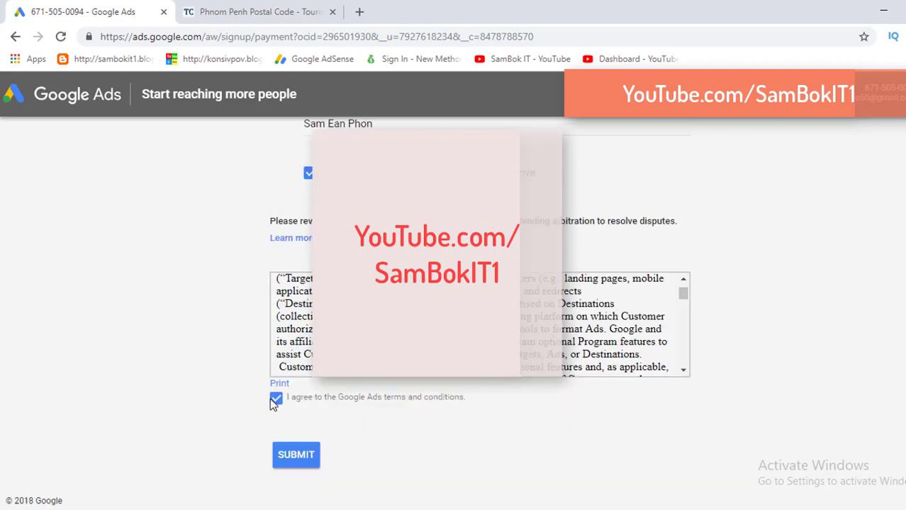
left_click(297, 454)
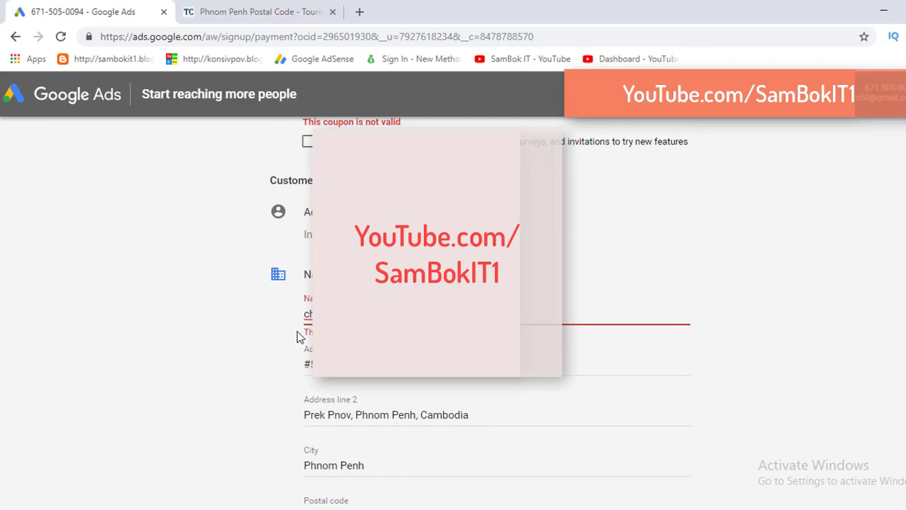
Step: Replace the name in the customer info with the customer's full name and submit the billing form again
key("ctrl+a")
key("BackSpace")
type("Sa")
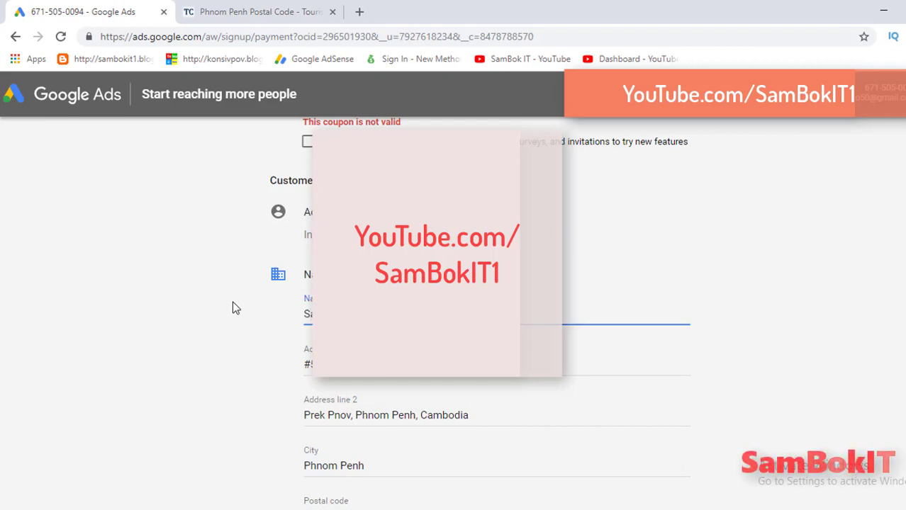
scroll(206, 286, "down", 5)
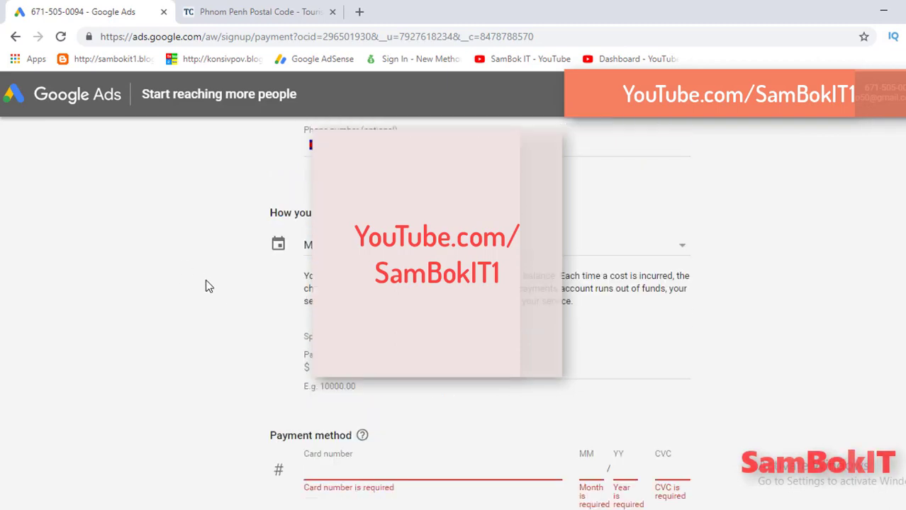
scroll(224, 301, "down", 5)
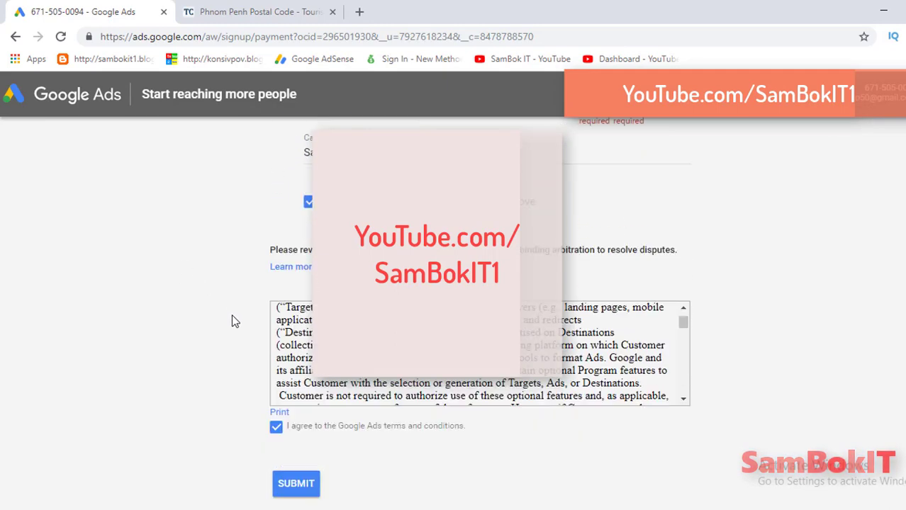
scroll(233, 318, "down", 1)
left_click(297, 455)
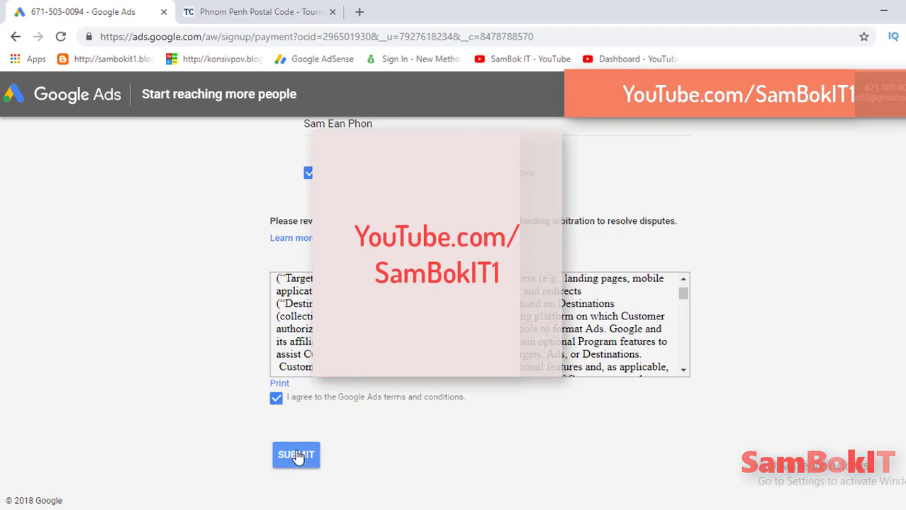
Step: Review the billing form from the card details up to the customer info and billing country
scroll(296, 455, "down", 4)
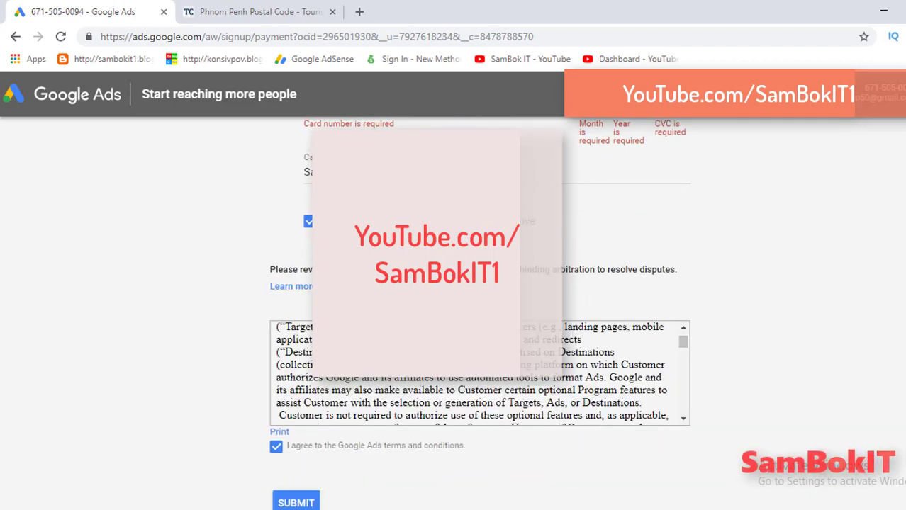
scroll(480, 313, "up", 3)
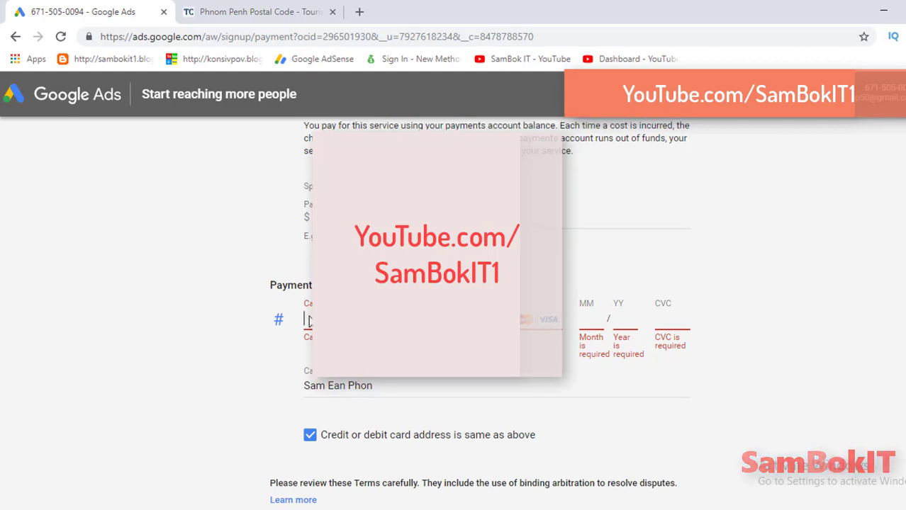
scroll(302, 312, "up", 7)
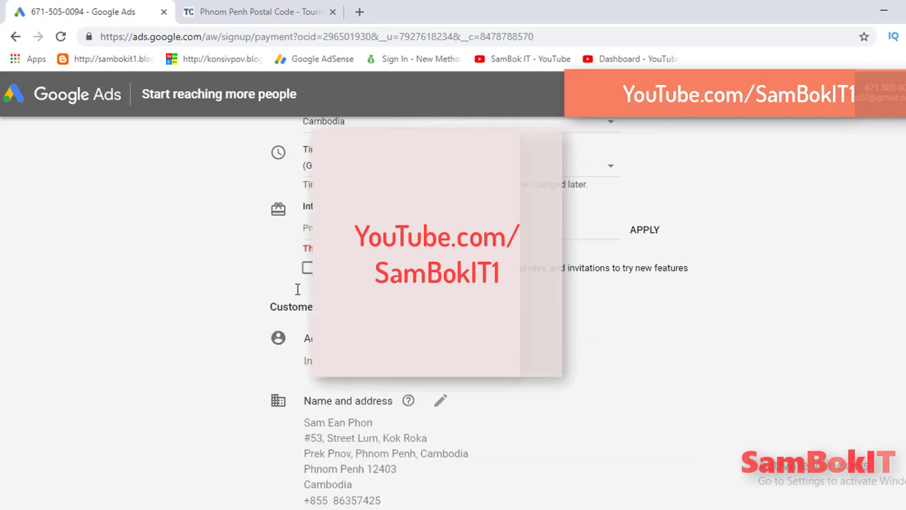
scroll(307, 241, "up", 2)
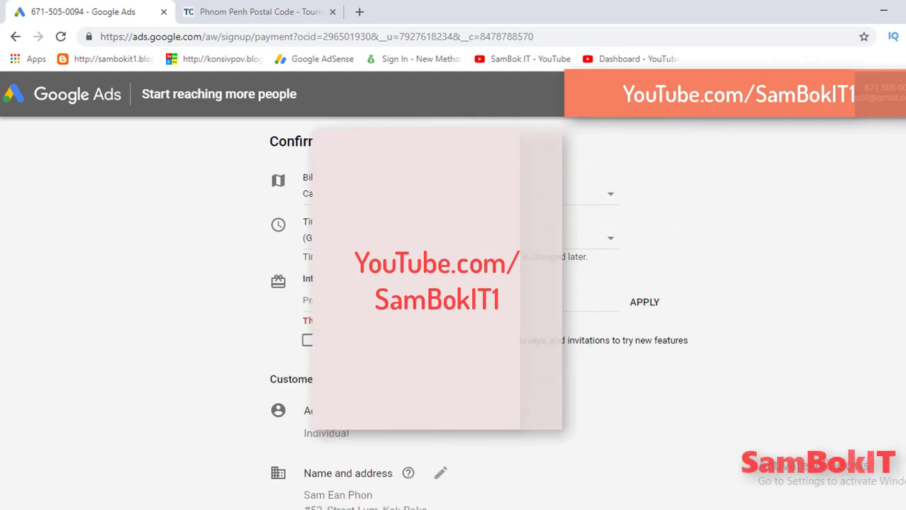
Step: Recheck the required card fields, the terms agreement, the manual payments section and the customer info on the billing form
scroll(206, 255, "down", 5)
scroll(292, 381, "down", 10)
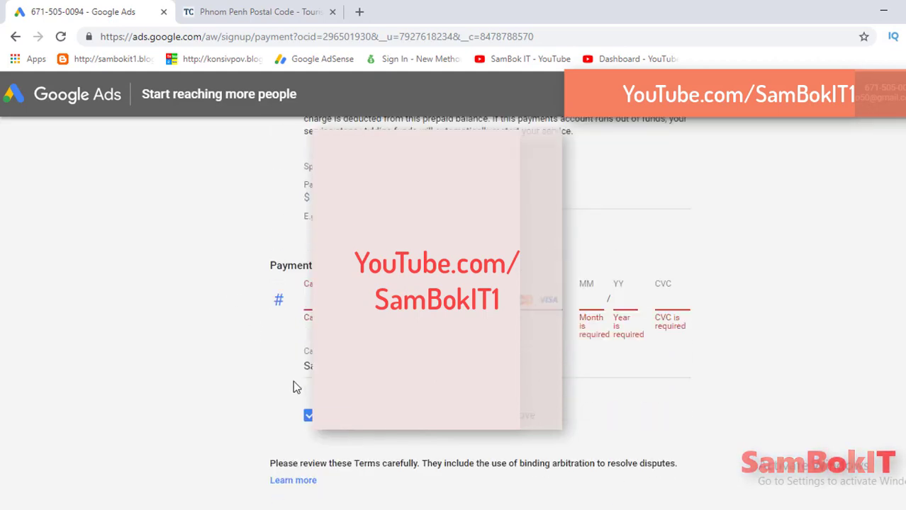
scroll(302, 355, "down", 3)
scroll(302, 355, "down", 1)
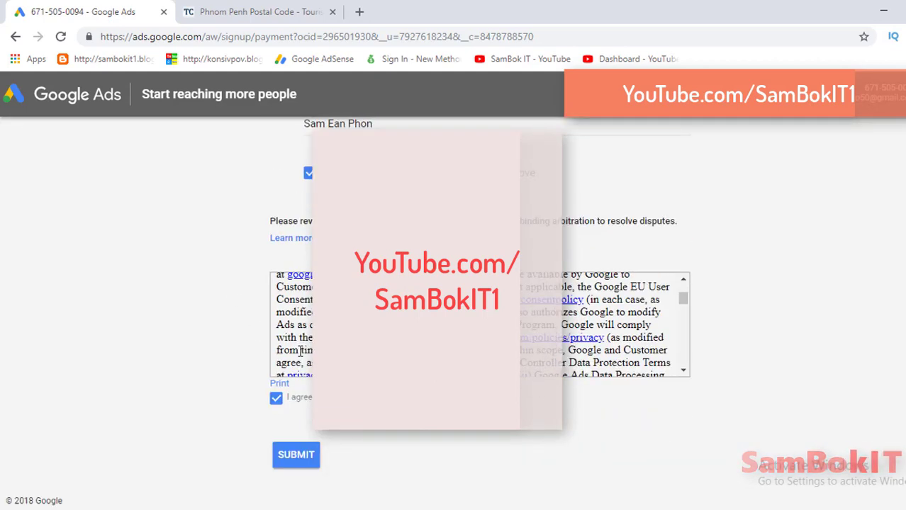
scroll(126, 330, "up", 4)
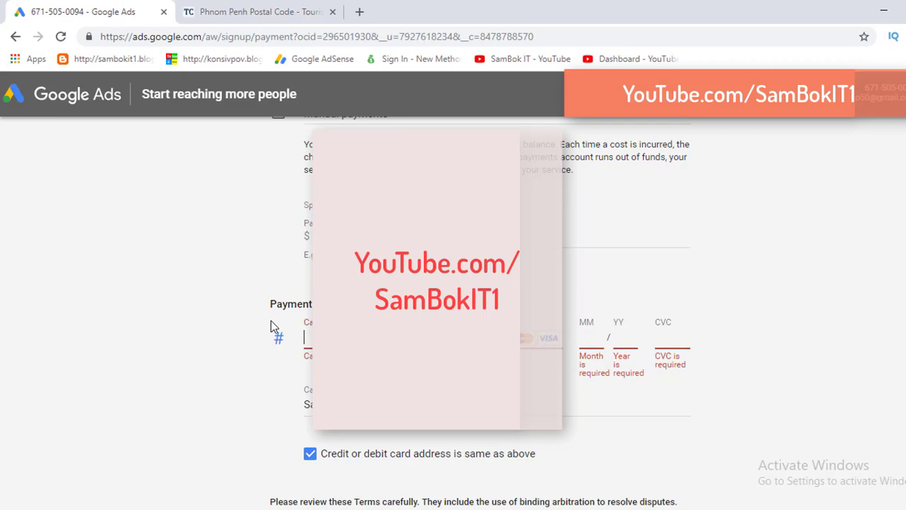
scroll(216, 313, "down", 1)
scroll(142, 311, "down", 2)
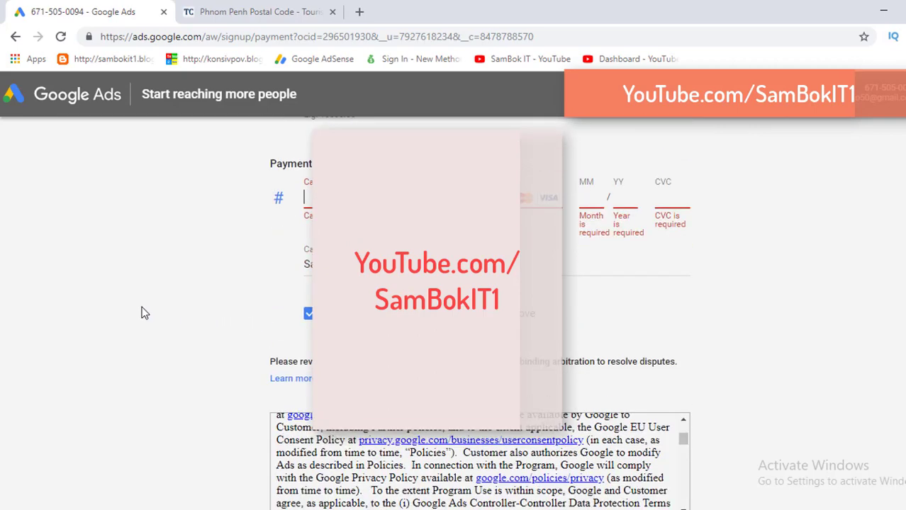
scroll(142, 313, "down", 2)
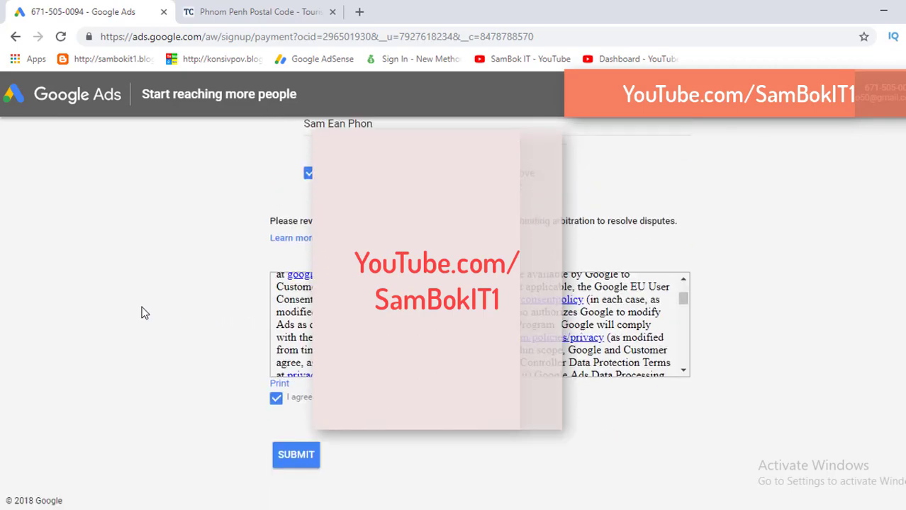
scroll(144, 312, "up", 5)
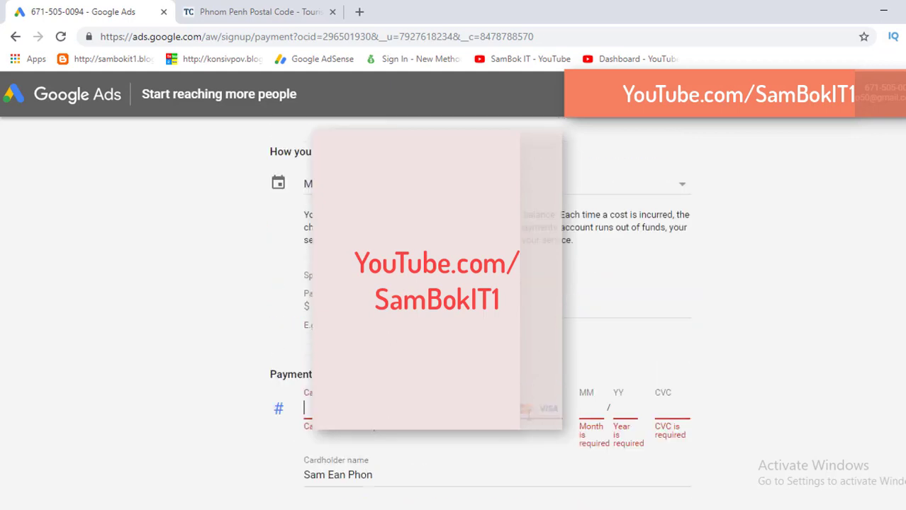
scroll(252, 310, "up", 5)
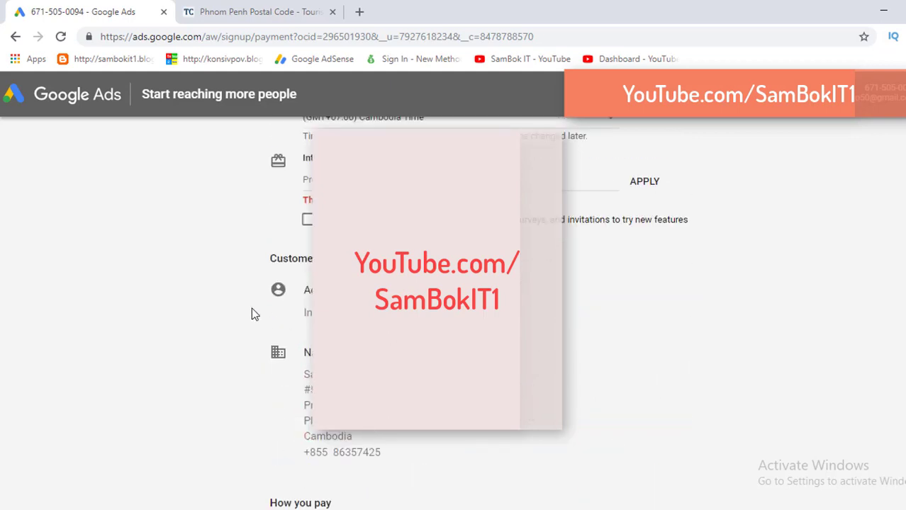